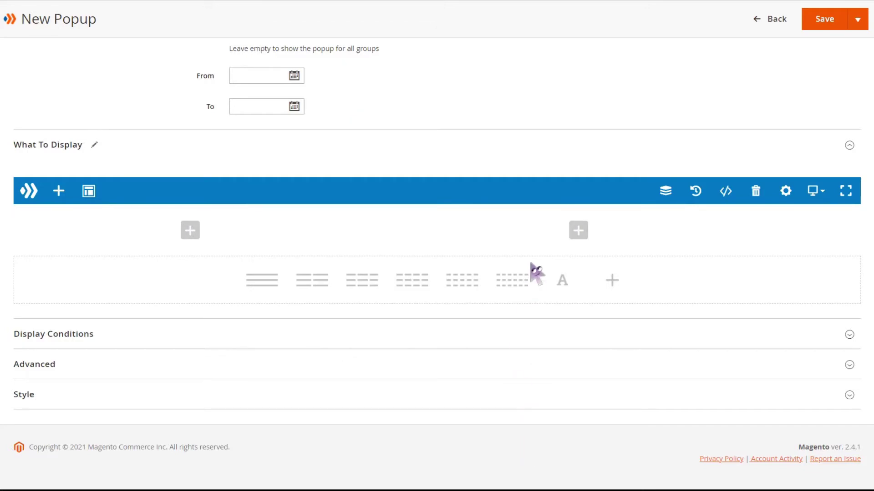
- Widen the right column so that it fills the rest of the row beside the left column, and save it
mouse_move(415, 198)
left_click(421, 233)
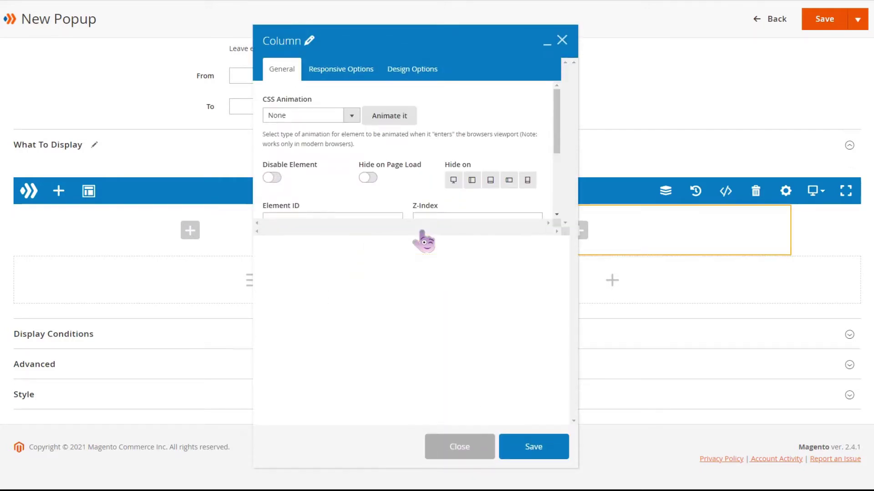
left_click(357, 75)
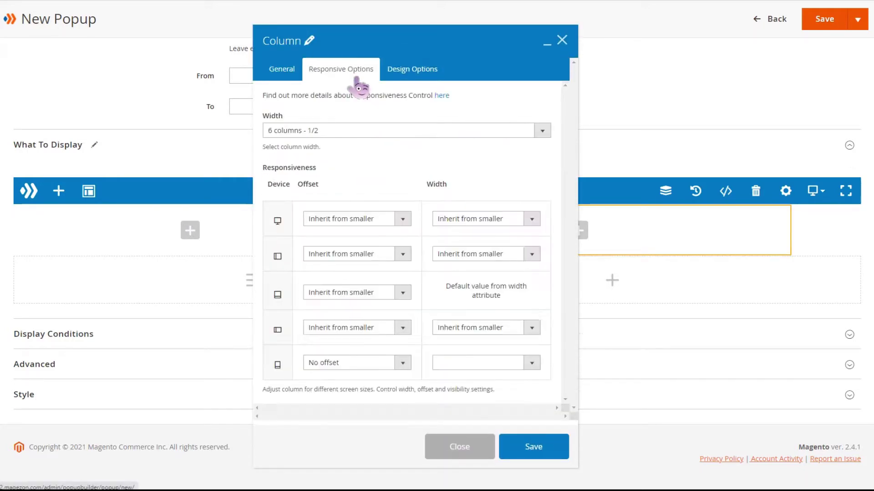
left_click(335, 132)
left_click(308, 210)
left_click(519, 449)
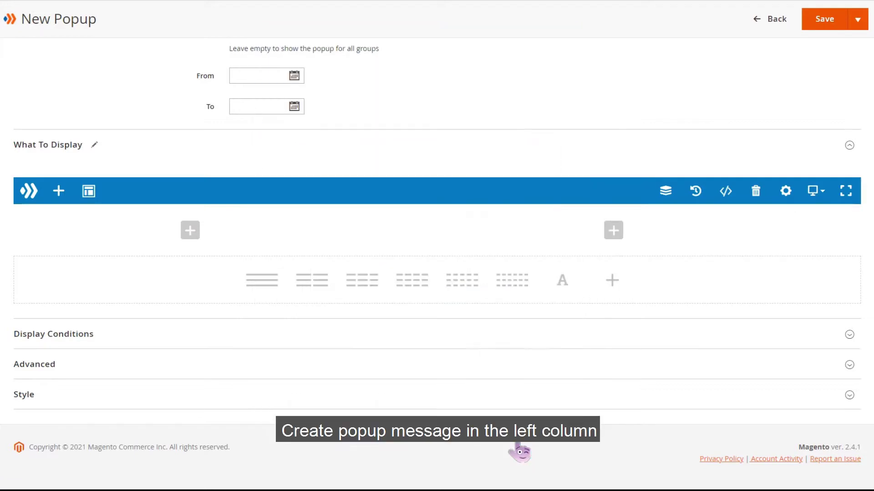
- Set the left column's background color to the favorite light blue #82d6e0 and save the column
mouse_move(197, 244)
mouse_move(63, 197)
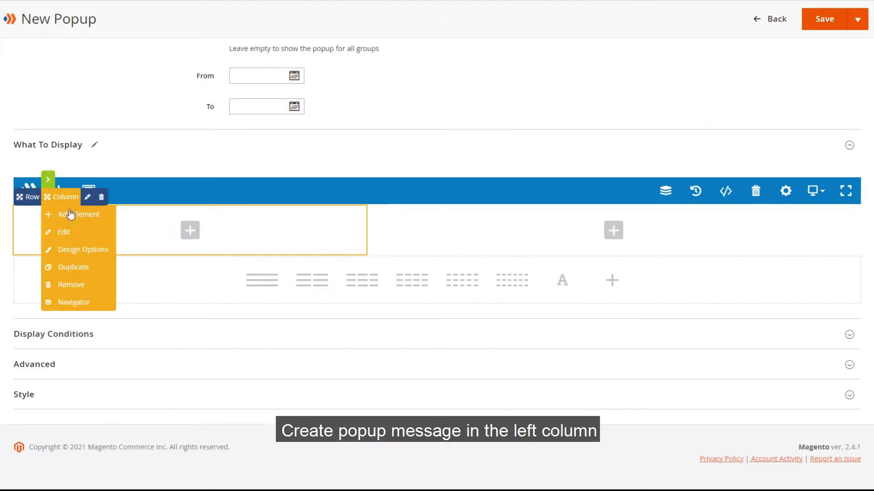
left_click(70, 231)
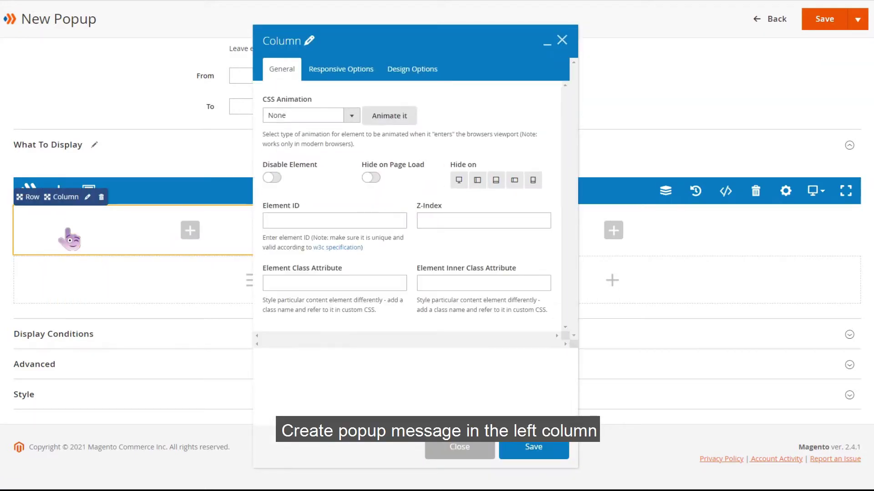
left_click(410, 70)
scroll(504, 249, "down", 5)
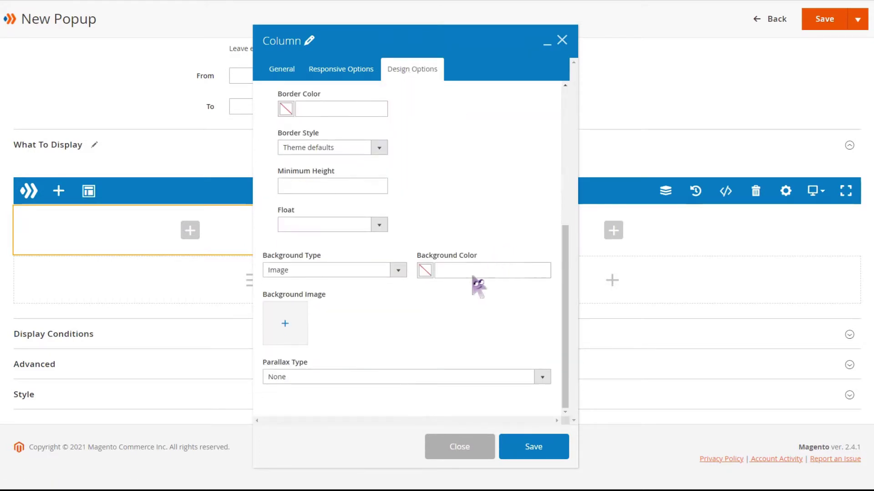
left_click(426, 271)
left_click(427, 388)
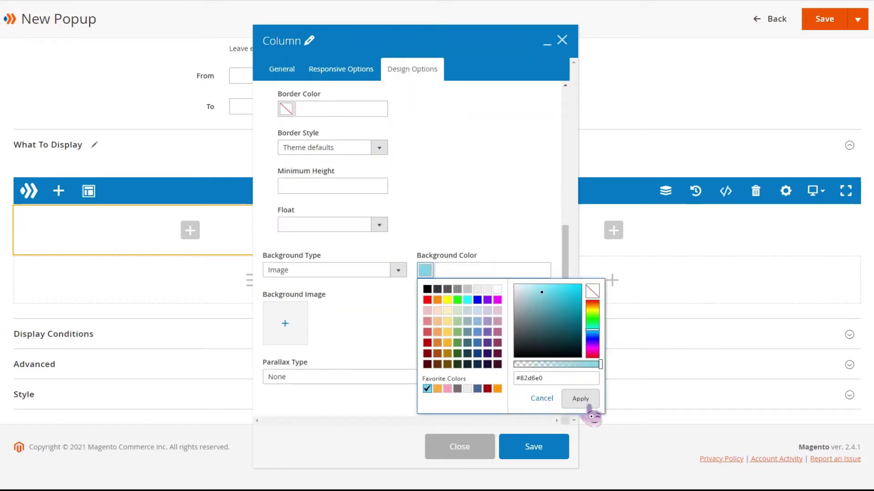
left_click(587, 403)
left_click(528, 448)
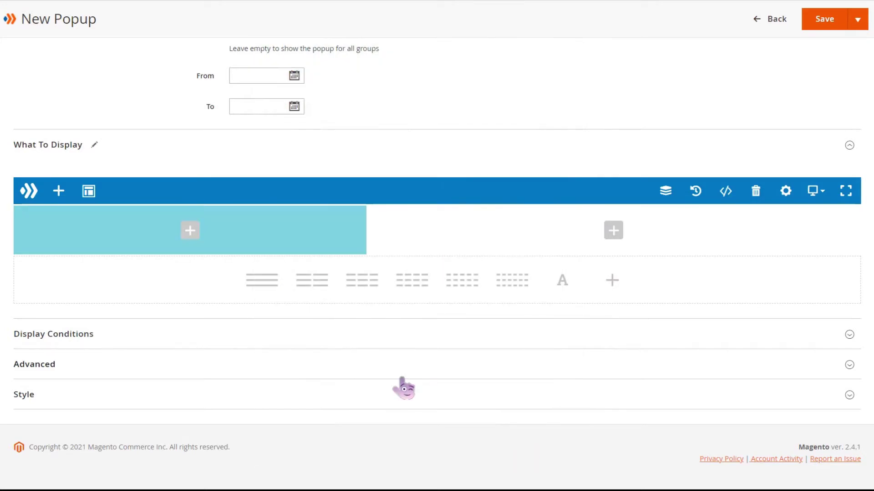
- Add a Heading element to the left column with the text "LEAVING ALREADY?"
left_click(189, 230)
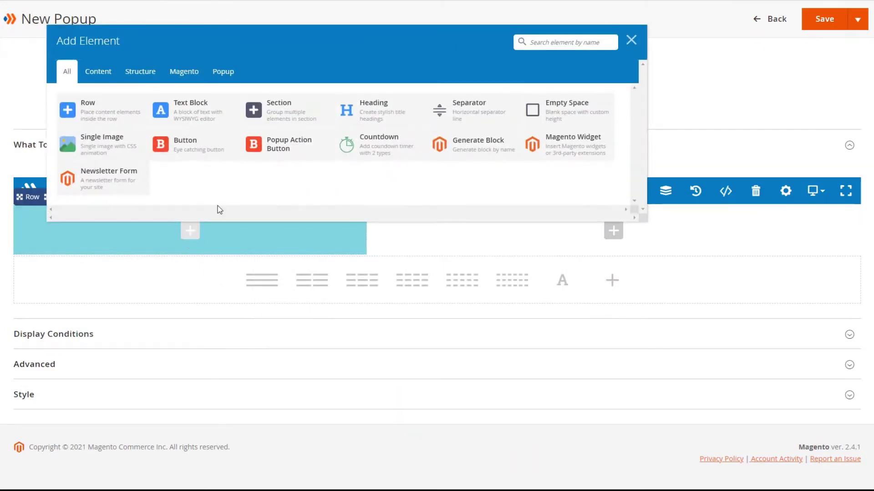
left_click(380, 117)
triple_click(329, 116)
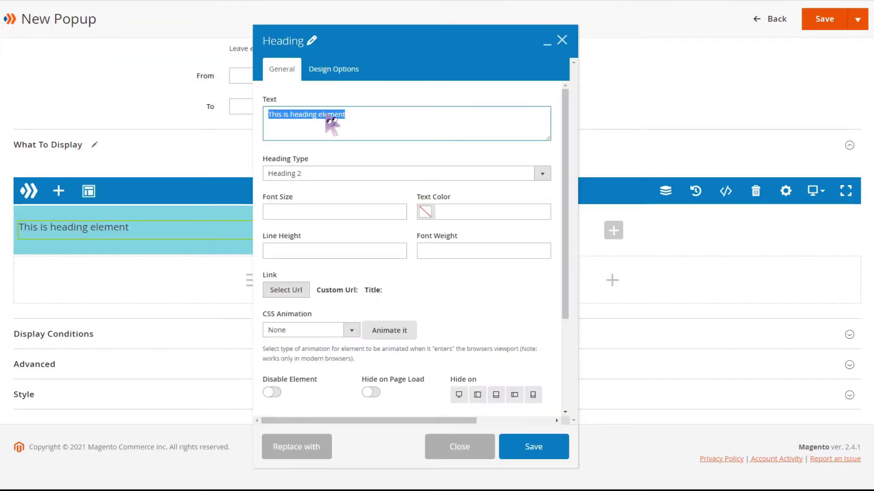
key("BackSpace")
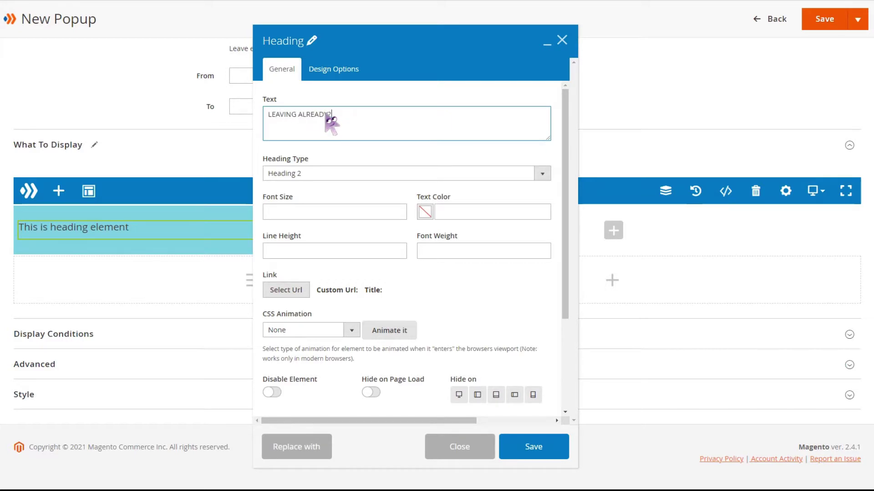
- Format the "LEAVING ALREADY?" heading with font size 45, text color #343434 and font weight 800
left_click(329, 212)
type("45")
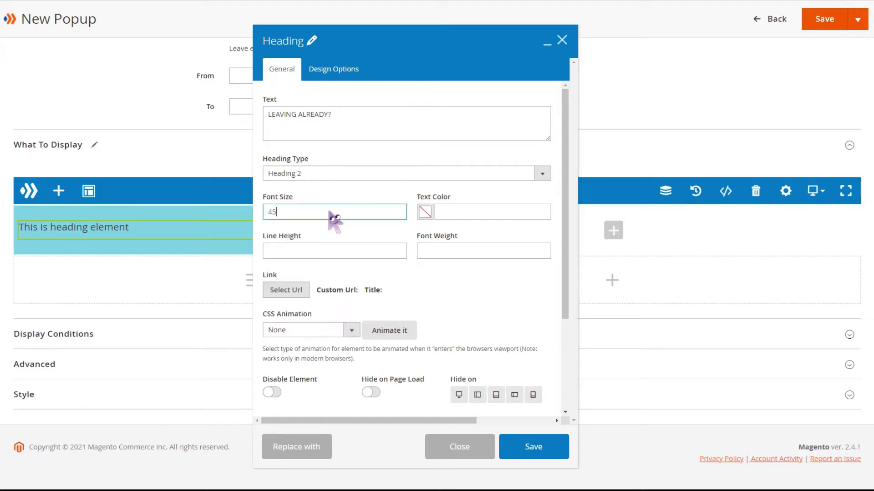
left_click(425, 212)
left_click(437, 231)
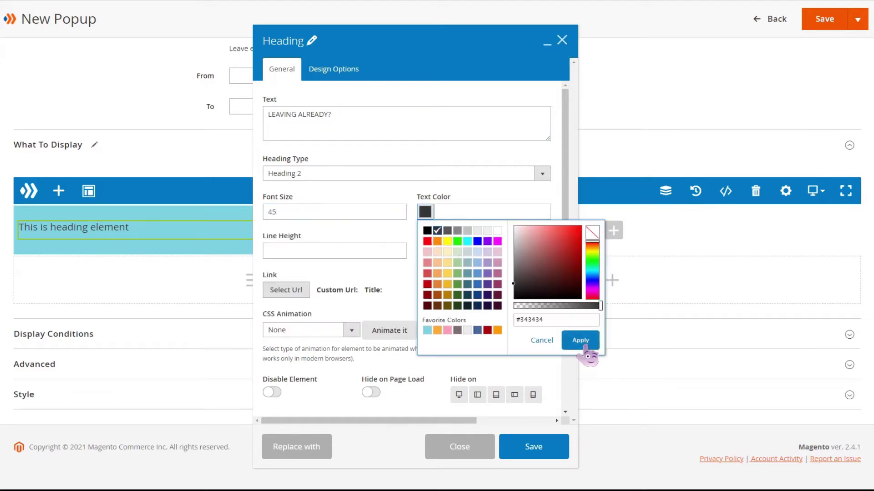
left_click(580, 340)
left_click(451, 251)
type("800")
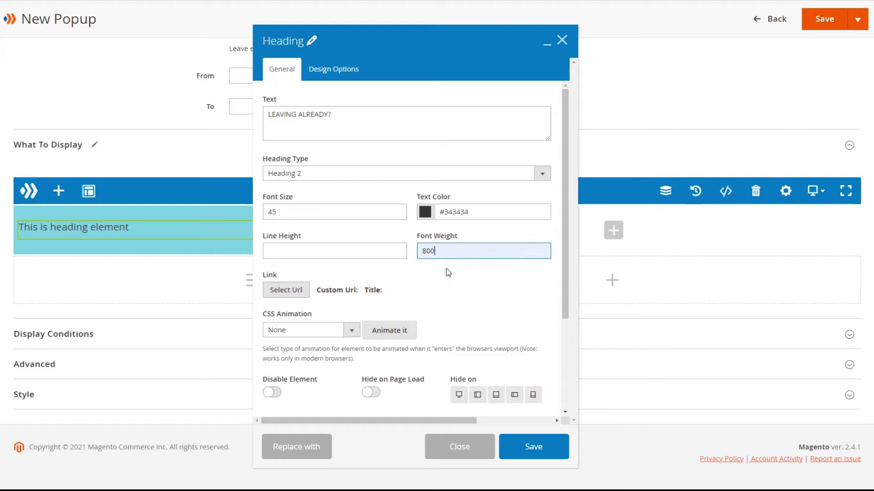
- Center the "LEAVING ALREADY?" heading, give it a top padding of 20 and save it
left_click(324, 74)
left_click(380, 358)
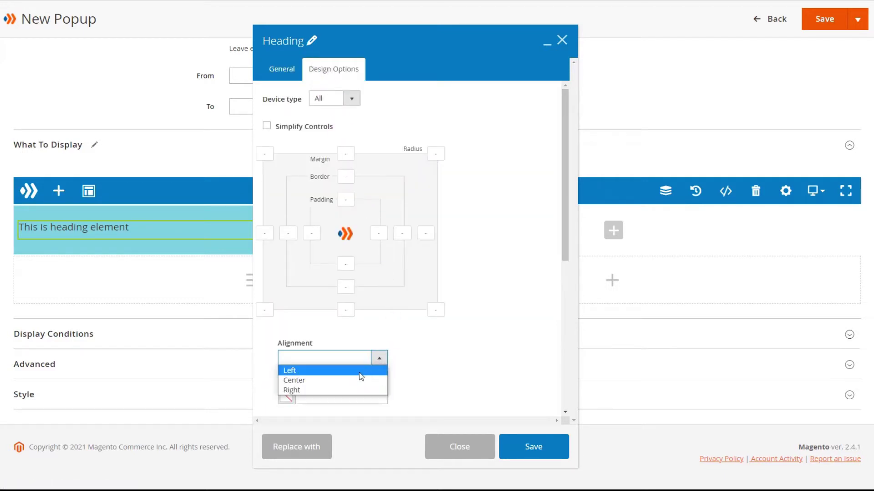
left_click(359, 380)
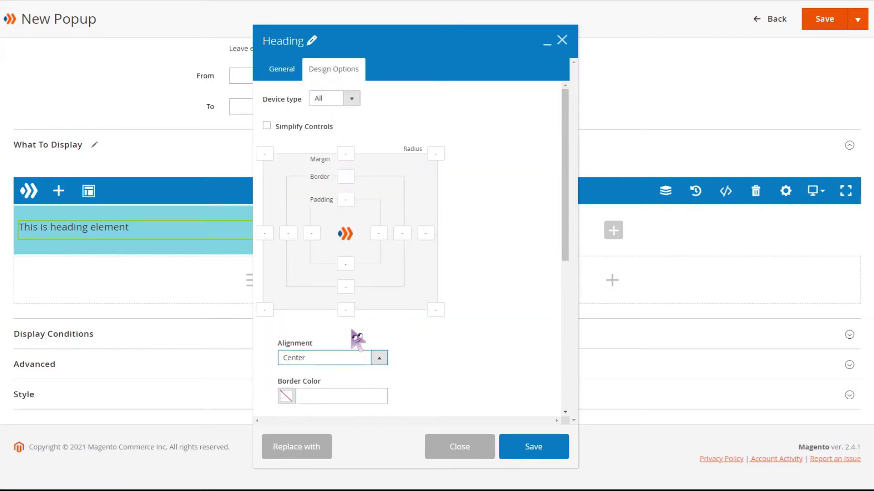
left_click(348, 199)
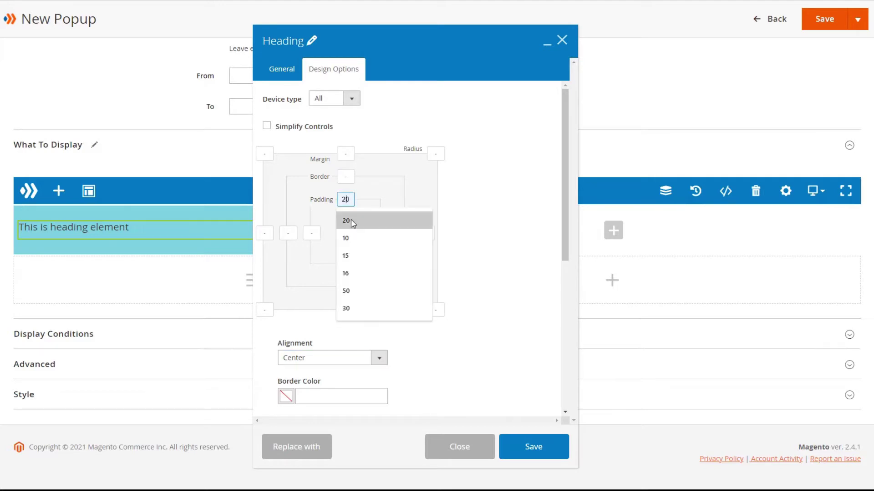
left_click(351, 220)
left_click(510, 450)
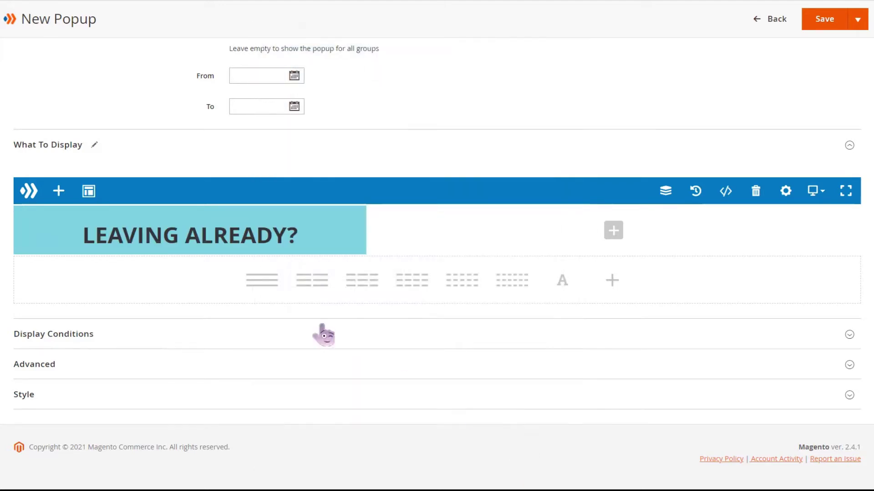
- Add a second Heading below "LEAVING ALREADY?" with the text "Explore Summer Sale"
left_click(190, 253)
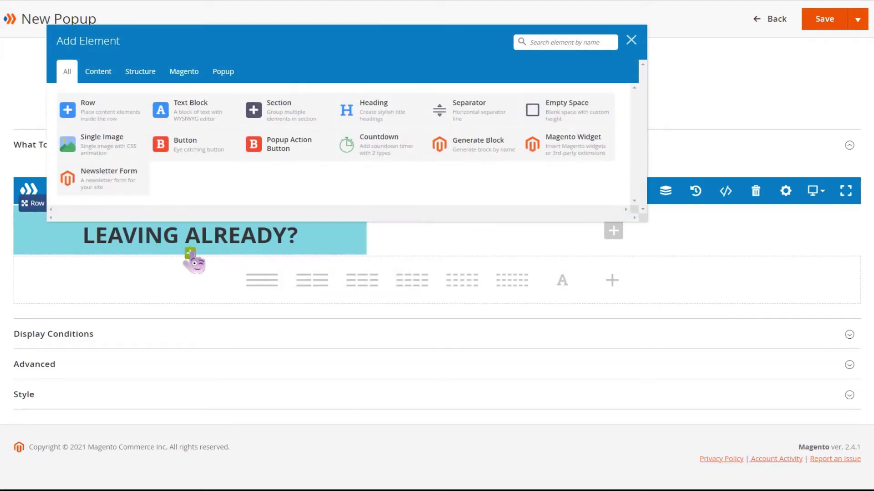
left_click(373, 116)
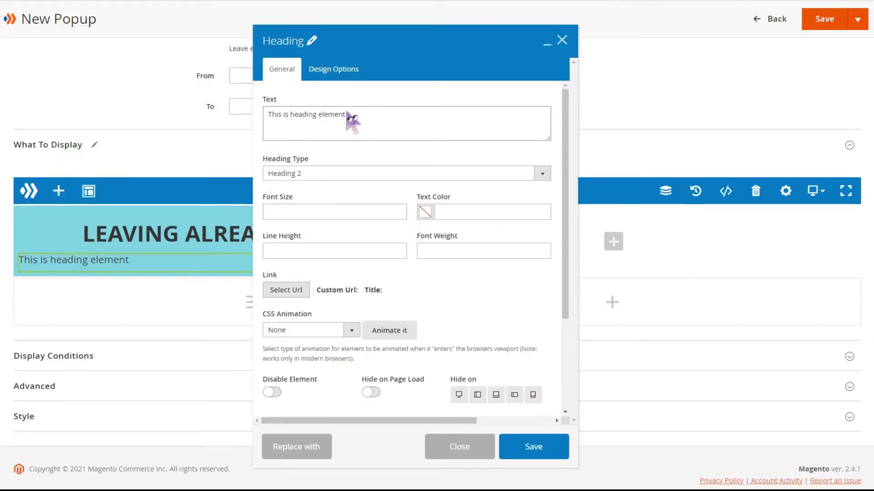
left_click_drag(348, 116, 253, 120)
type("Explore Summer Sale")
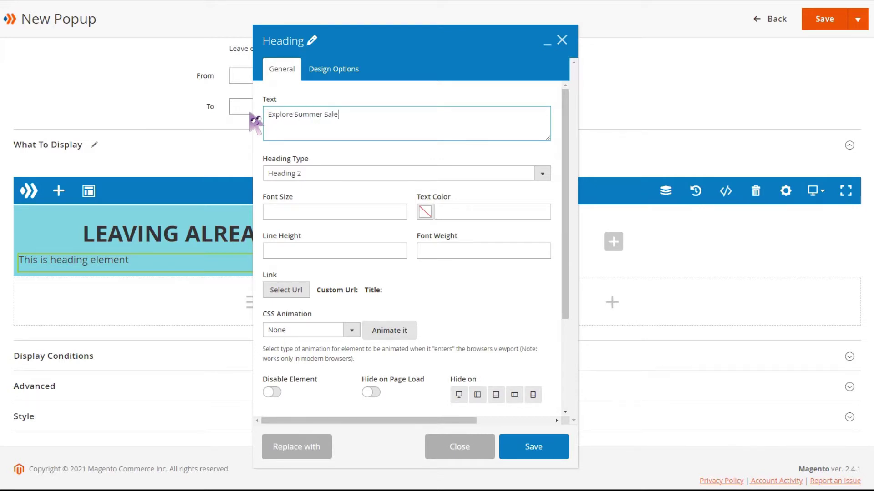
- Format the "Explore Summer Sale" heading with font size 20, text color #343434 and font weight 600
left_click(295, 210)
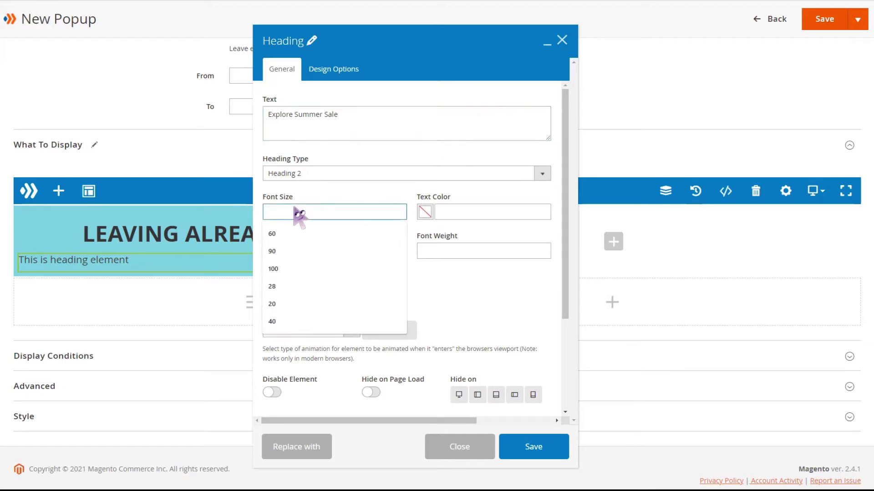
type("20")
left_click(425, 212)
left_click(441, 246)
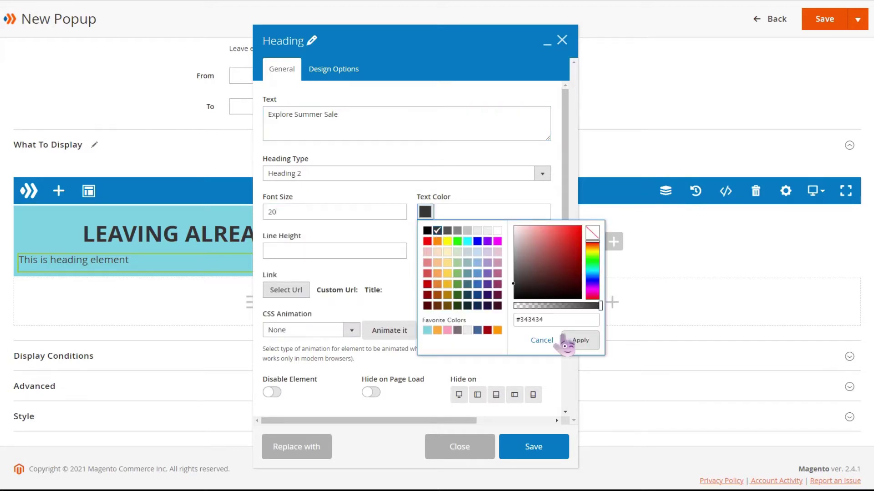
left_click(579, 340)
left_click(455, 250)
left_click(449, 274)
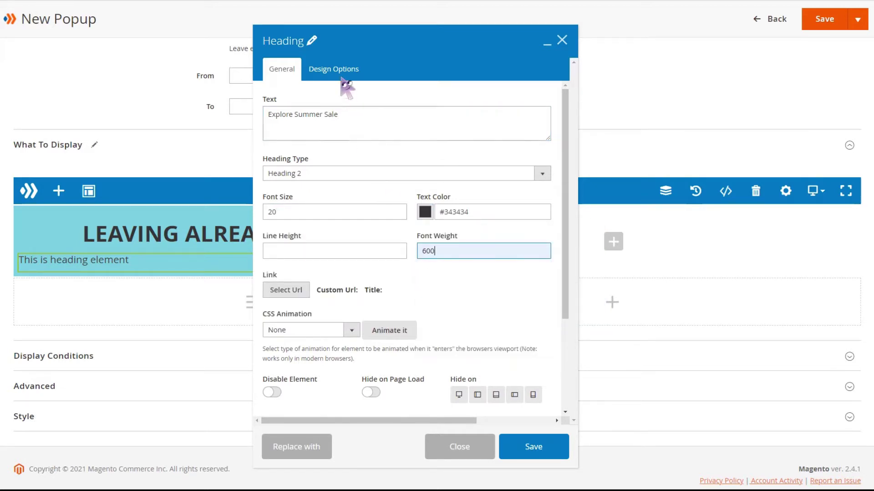
- Give the "Explore Summer Sale" heading top and bottom padding of 10, center it and save it
left_click(334, 69)
left_click(346, 200)
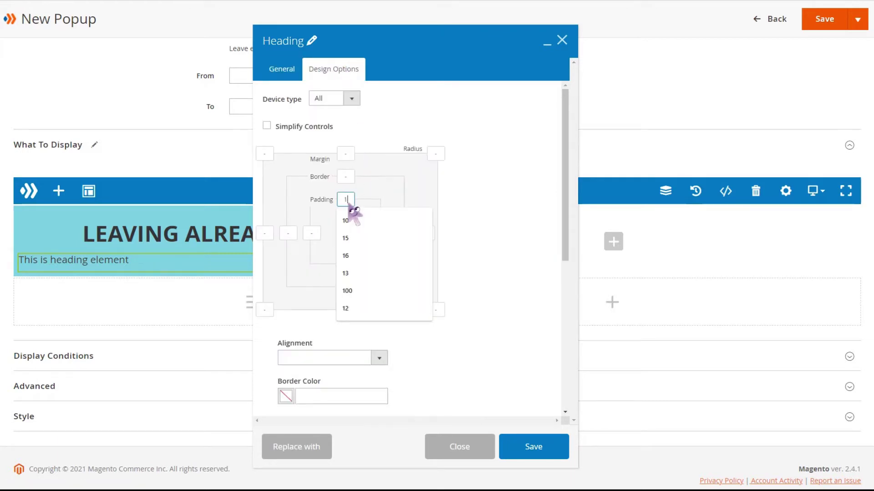
type("1")
left_click(346, 220)
left_click(347, 263)
type("10")
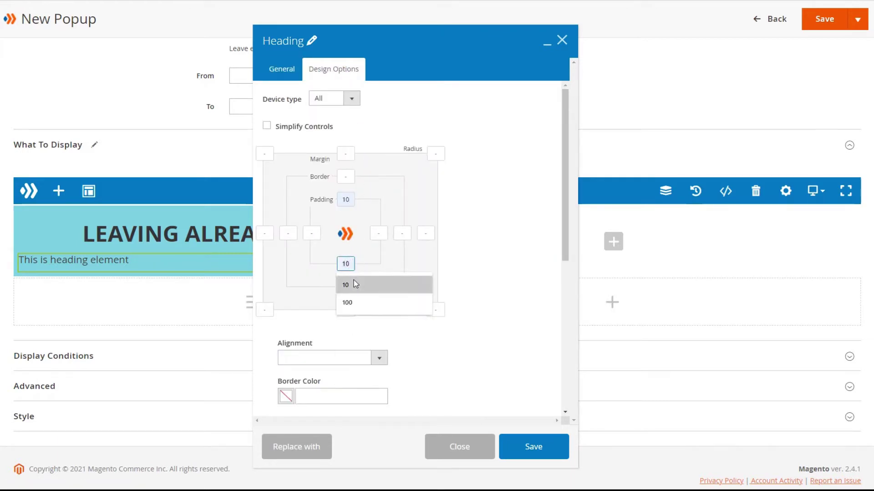
left_click(346, 285)
left_click(379, 357)
left_click(337, 379)
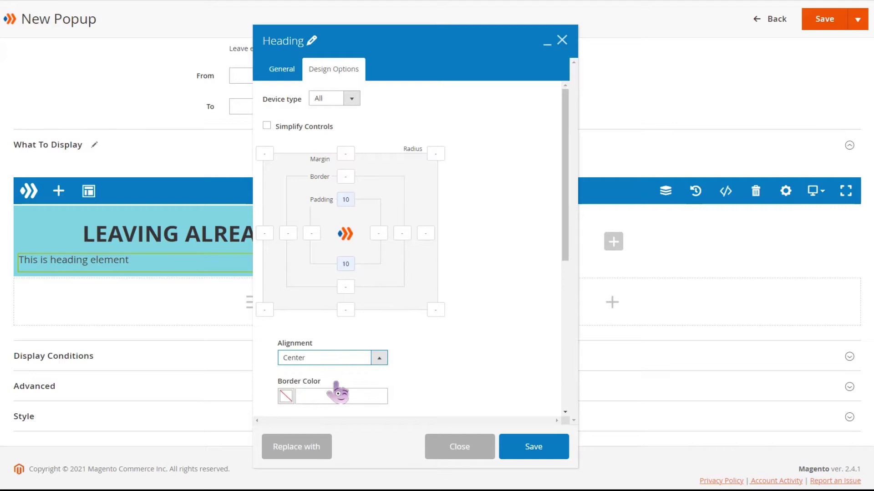
left_click(516, 447)
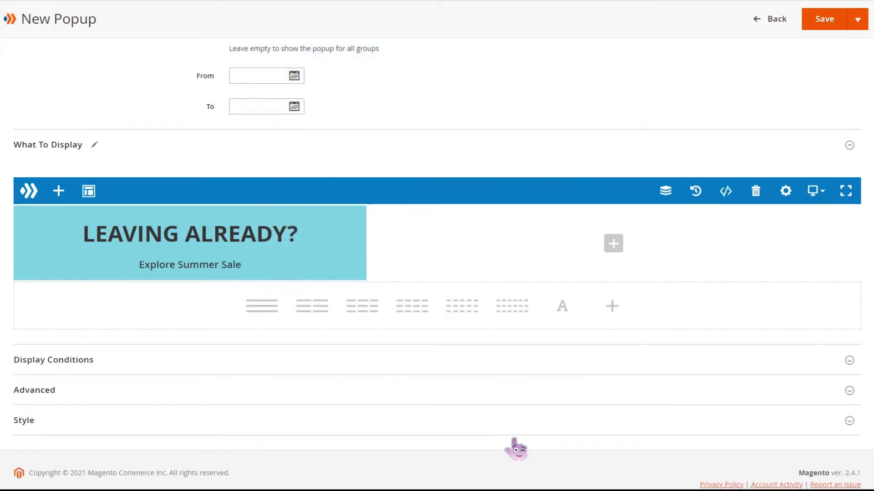
- Add a Separator element below the "Explore Summer Sale" heading in the left column
mouse_move(205, 265)
left_click(191, 283)
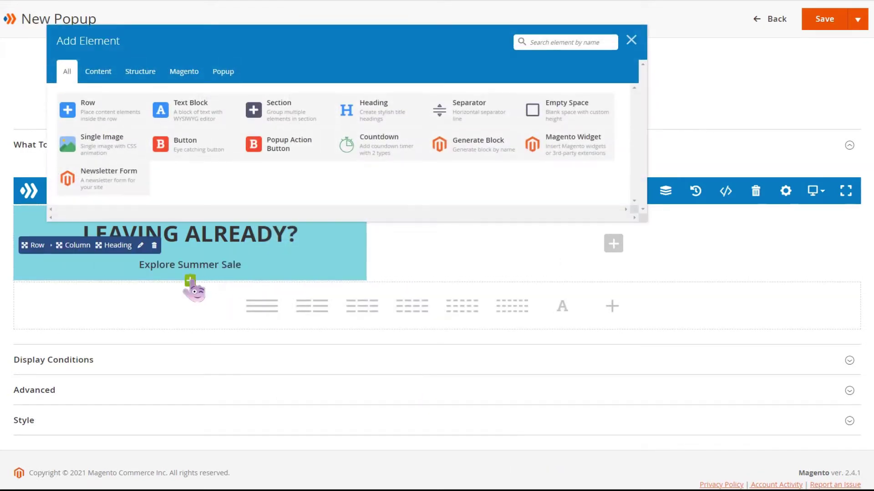
left_click(469, 104)
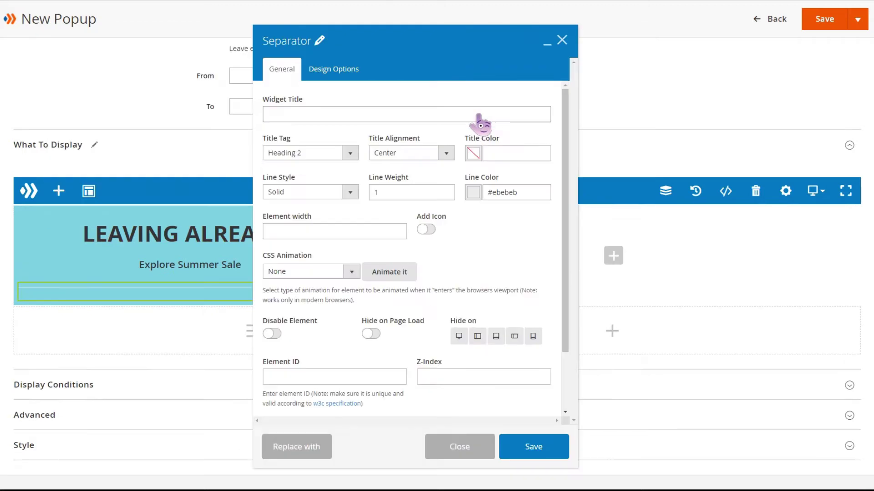
- Set the separator's line color to #ffffff and its element width to 60%, and save it
left_click(473, 192)
left_click(545, 210)
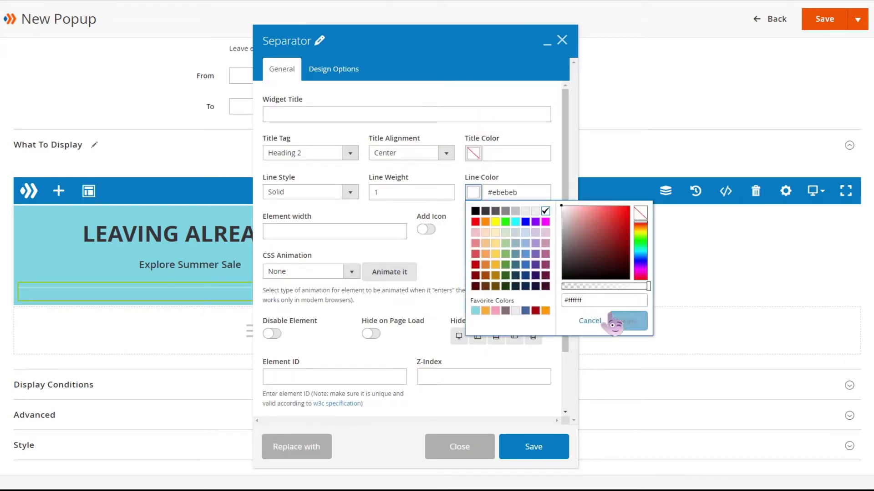
left_click(628, 321)
left_click(314, 233)
left_click(293, 272)
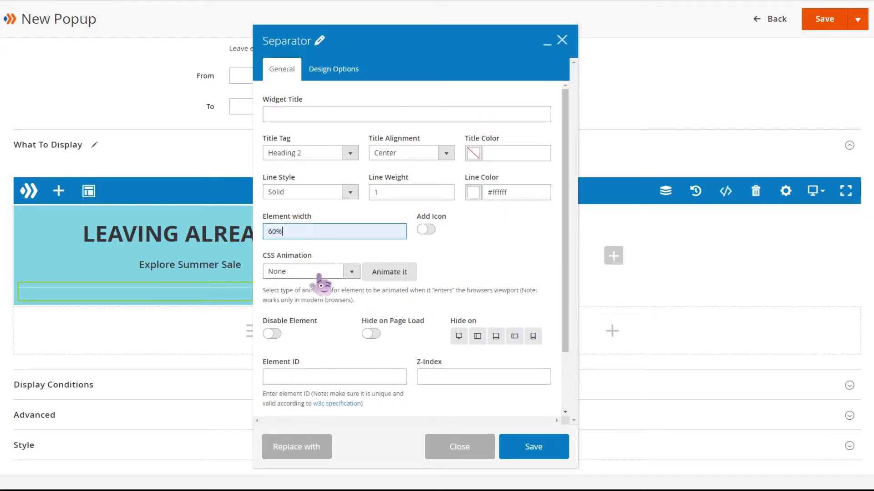
left_click(520, 448)
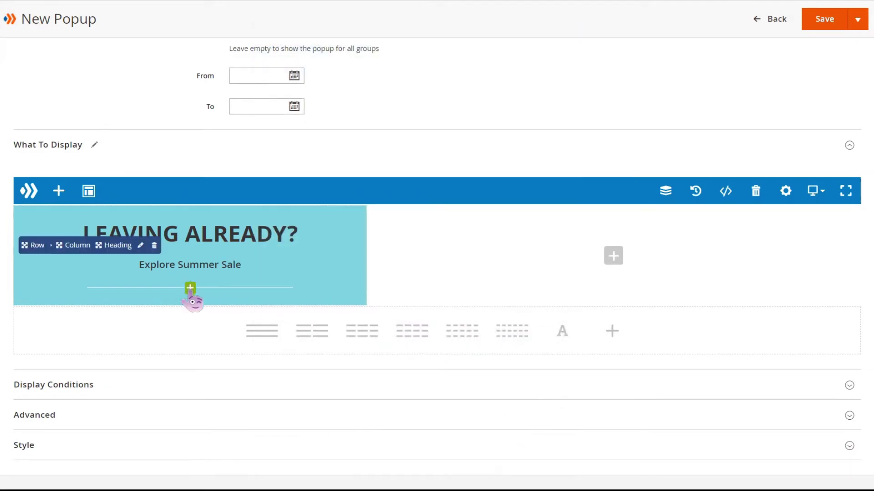
- Add a Heading element reading "40% OFF" below the separator in the left column
left_click(192, 306)
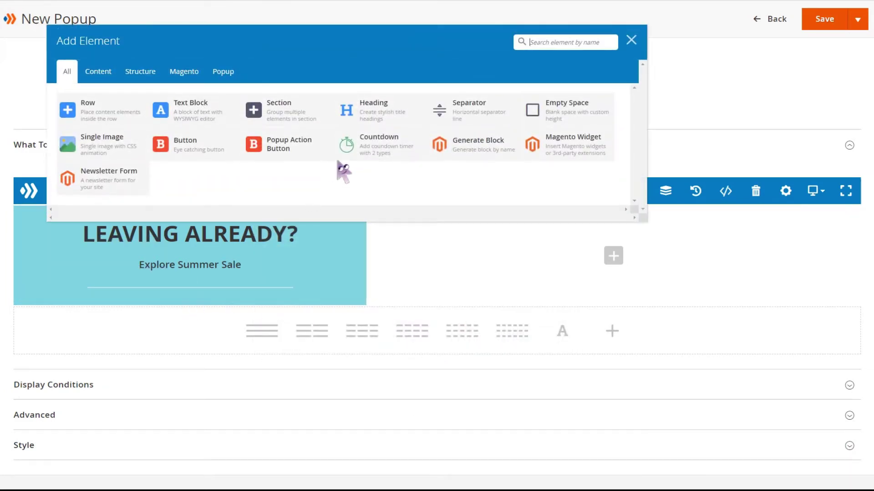
left_click(352, 120)
left_click_drag(353, 120, 249, 134)
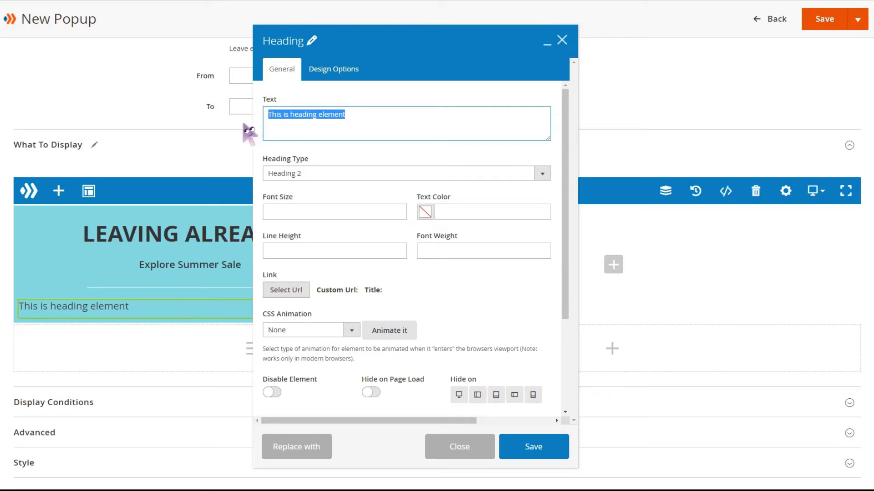
type("4")
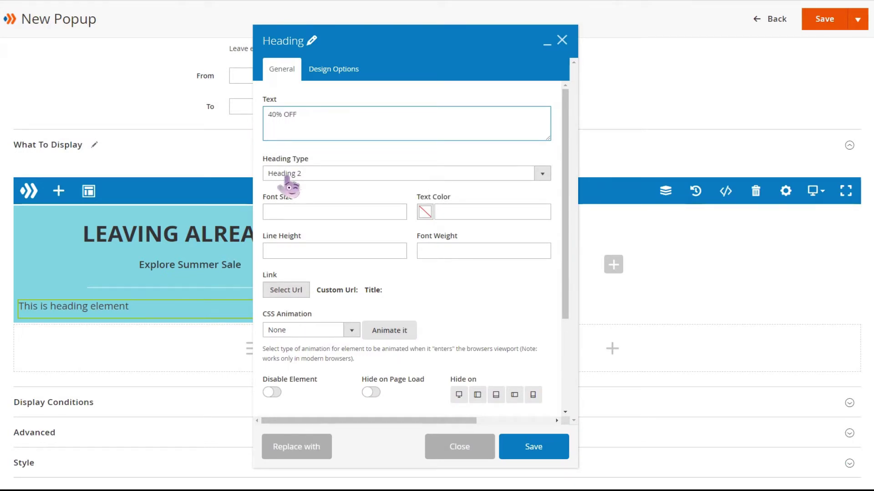
- Format the "40% OFF" heading with font size 70, text color #ffffff and font weight 800
left_click(290, 214)
type("70")
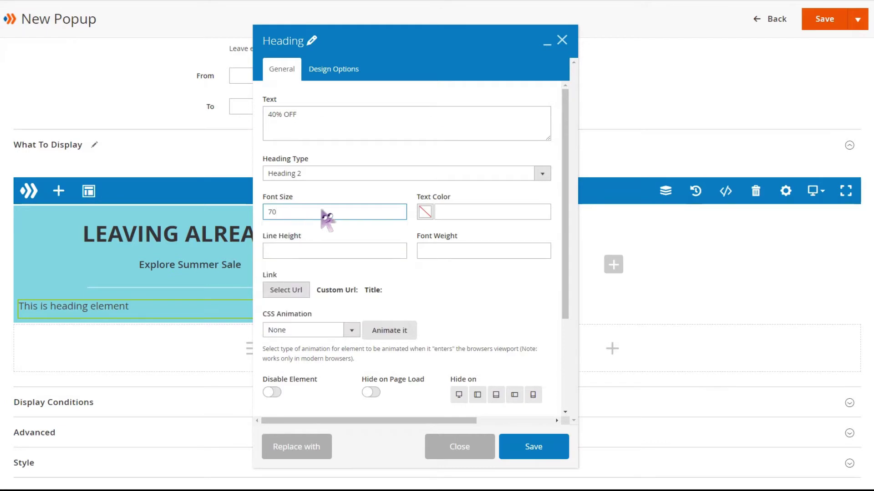
left_click(424, 212)
left_click(497, 231)
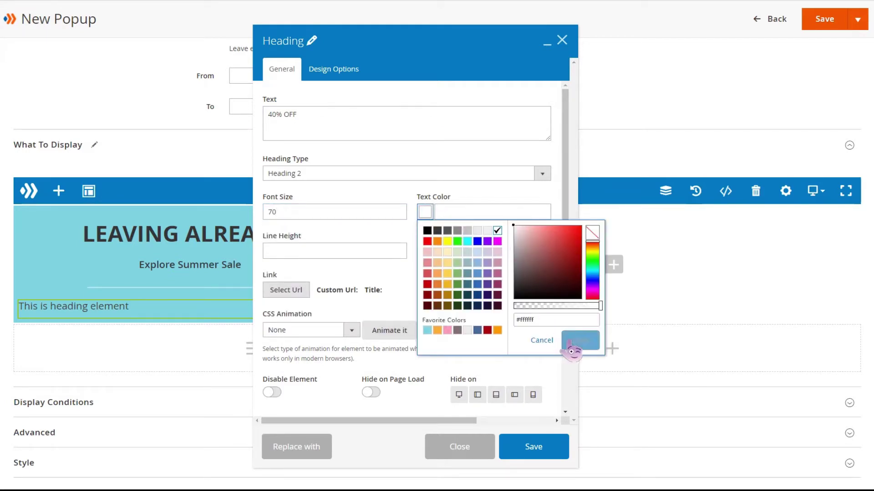
left_click(574, 342)
left_click(443, 254)
type("800")
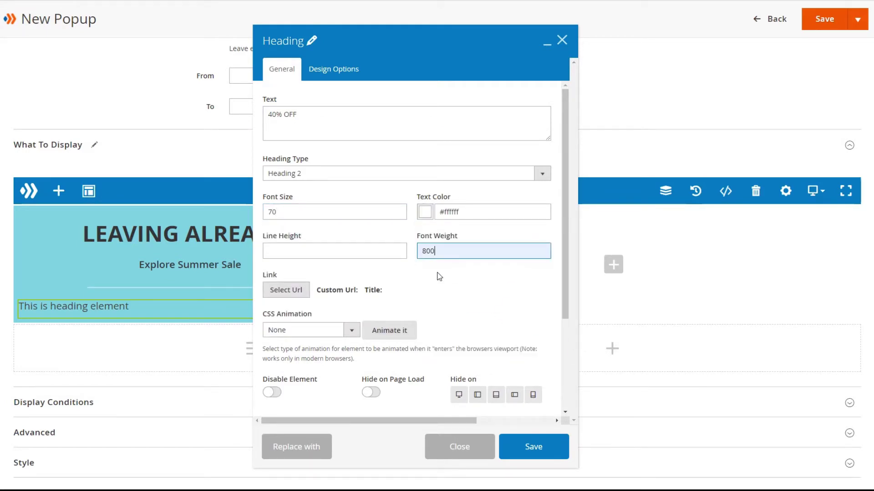
- Center the "40% OFF" heading and save it
left_click(342, 72)
left_click(377, 358)
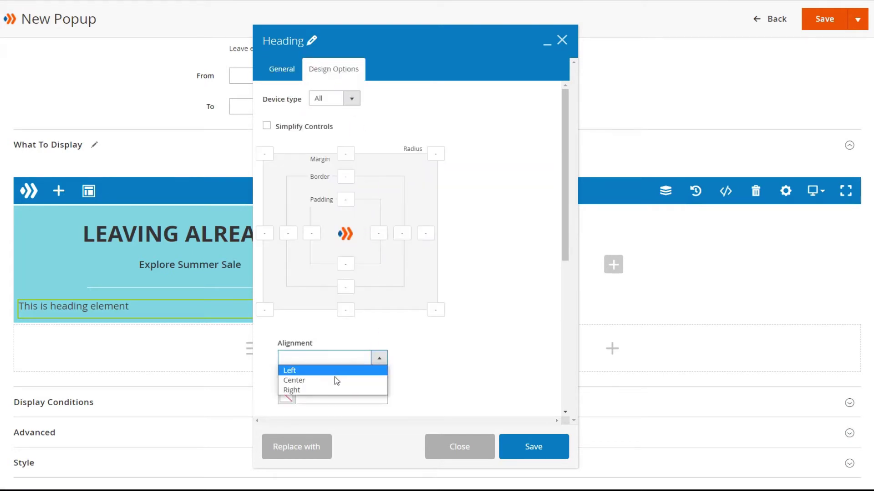
left_click(336, 379)
left_click(529, 453)
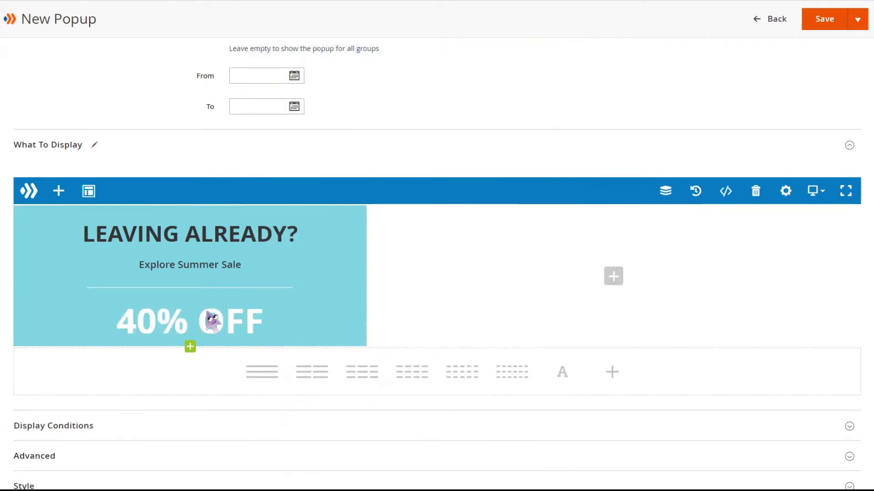
- Add a separator below the "40% OFF" heading with line color #ffffff and element width 60%, and save it
left_click(191, 347)
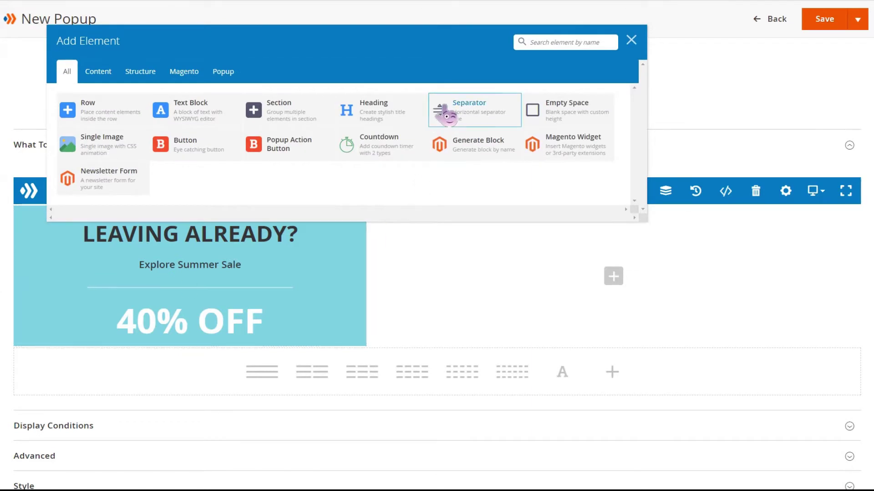
left_click(444, 112)
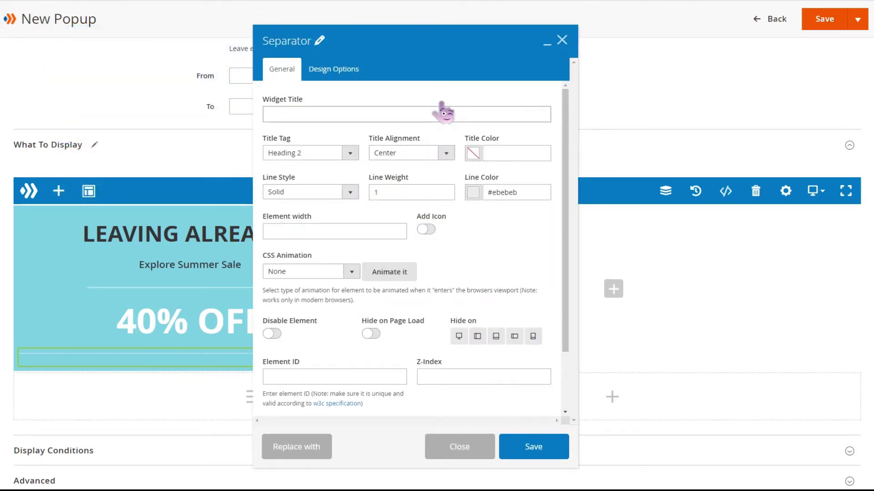
left_click(473, 192)
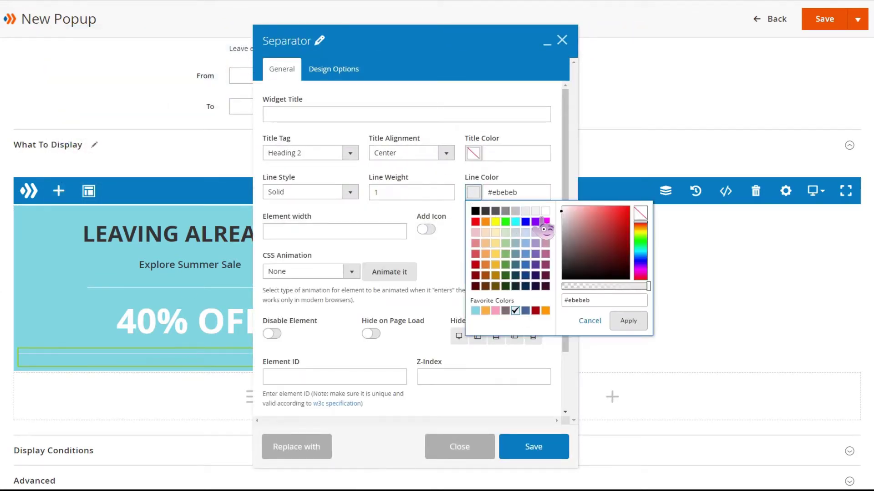
left_click(545, 211)
left_click(628, 321)
left_click(313, 232)
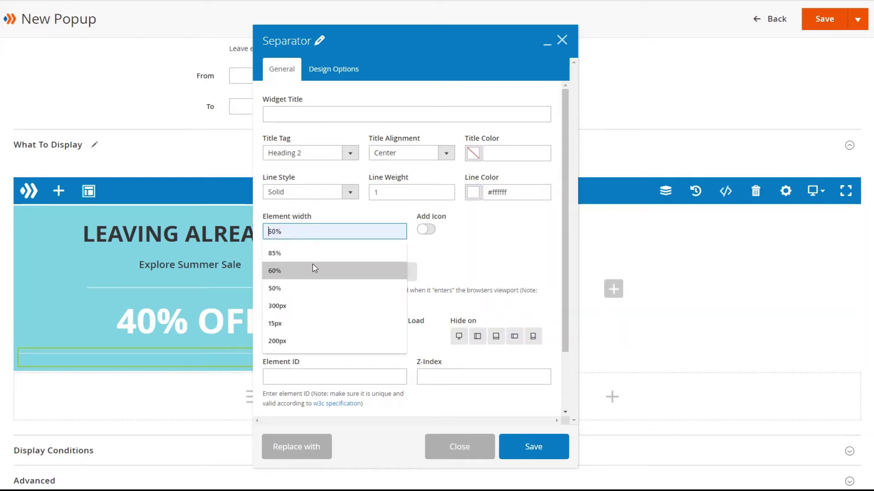
left_click(312, 269)
left_click(517, 448)
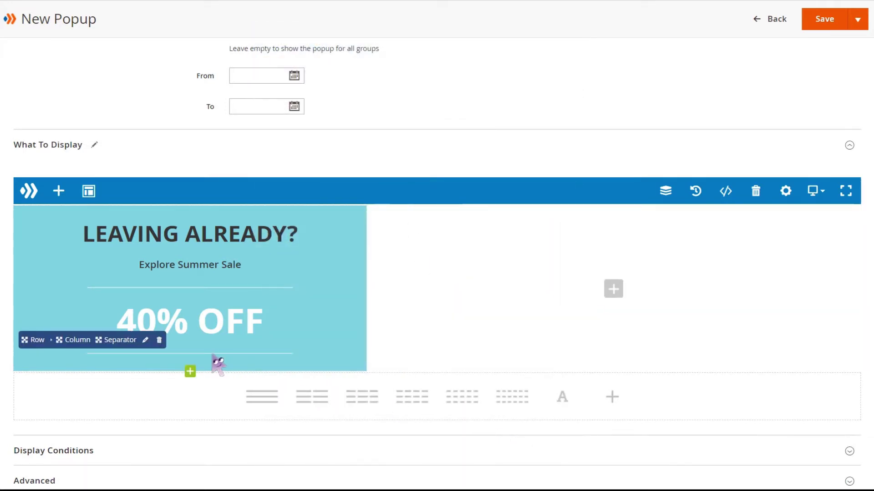
- Add a Heading element reading "On All Products!" below the second separator in the left column
left_click(190, 372)
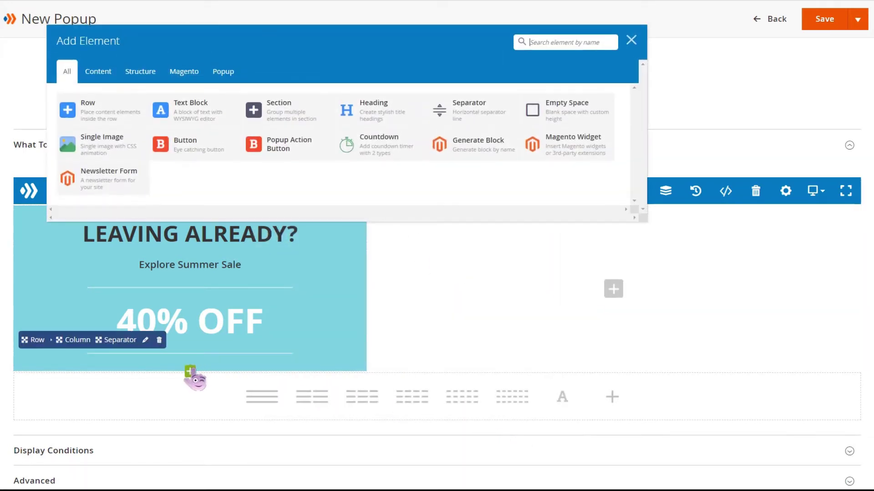
left_click(385, 126)
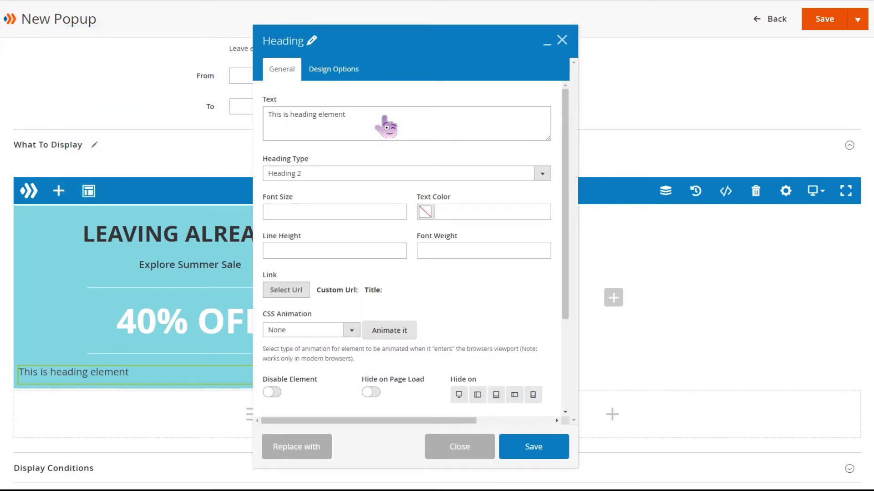
triple_click(296, 121)
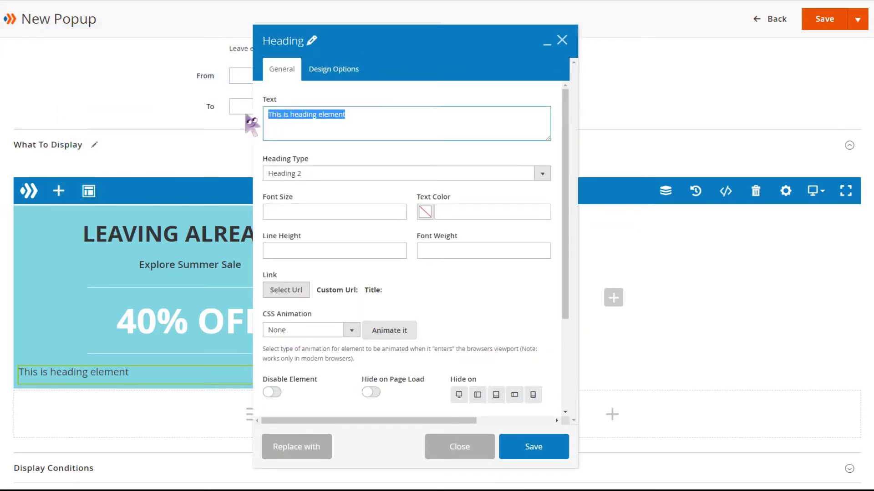
type("On All Products!")
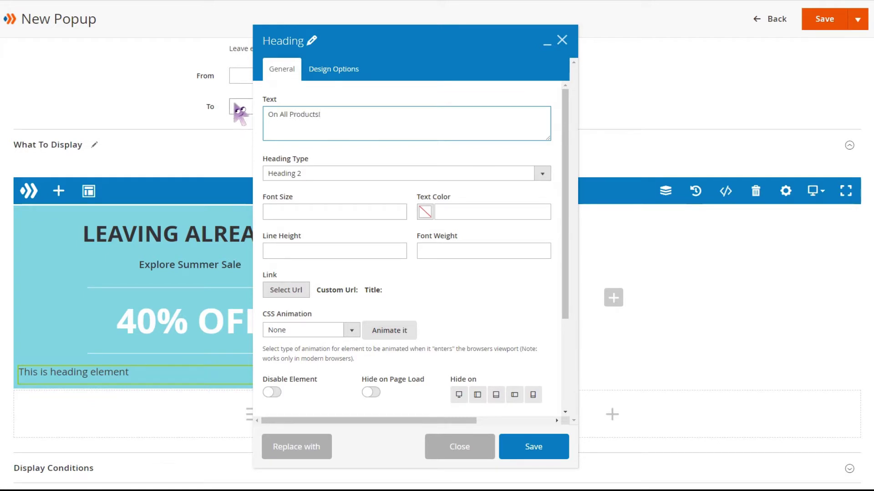
- Format the "On All Products!" heading with font size 20, text color #ffffff and font weight 600
left_click(295, 213)
type("2")
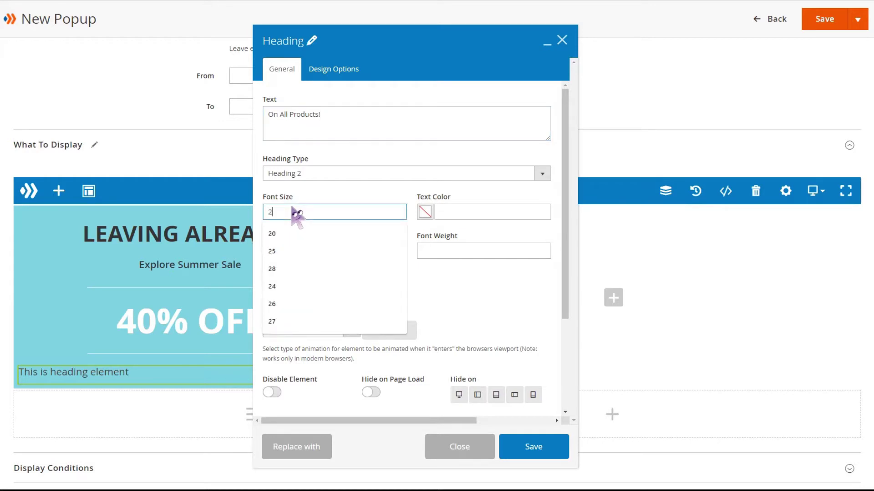
type("0")
left_click(424, 212)
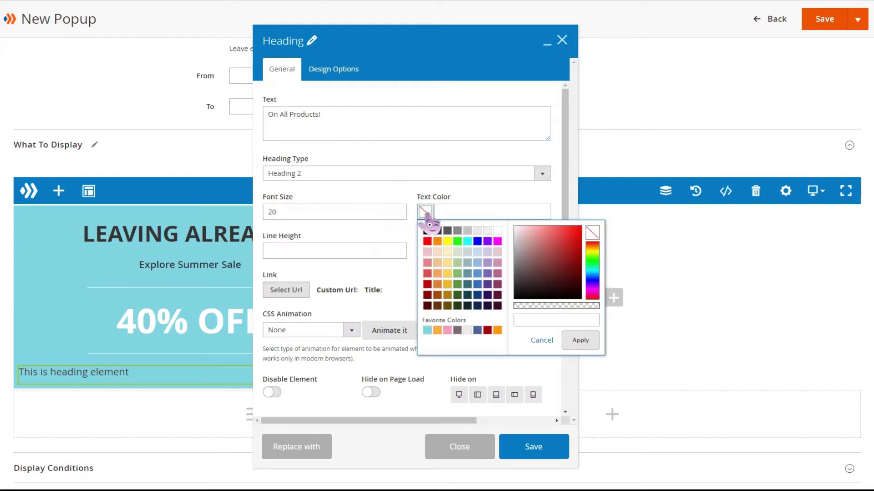
left_click(496, 232)
left_click(579, 340)
left_click(458, 251)
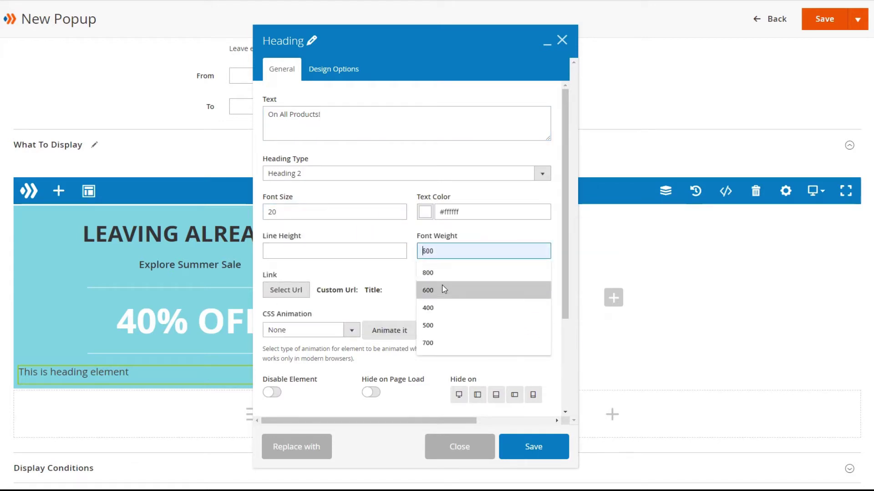
left_click(444, 290)
- Center the "On All Products!" heading, give it top padding of 10 and bottom padding of 20, and save it
left_click(341, 72)
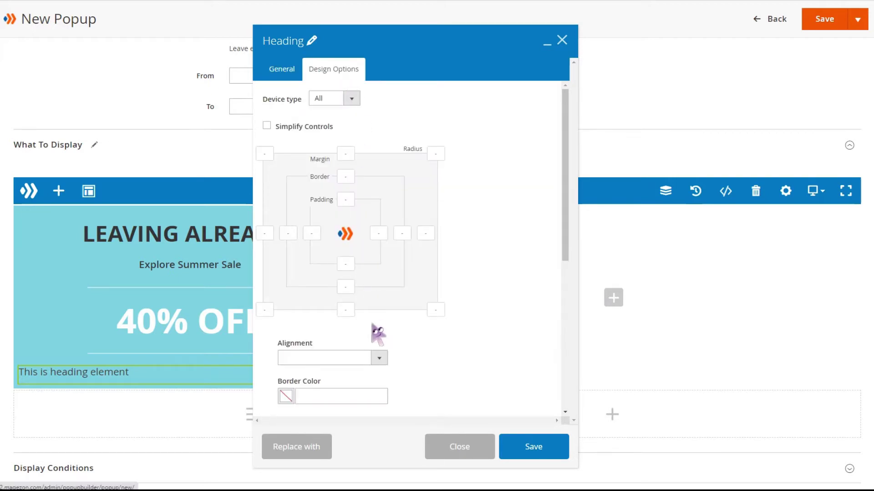
left_click(362, 358)
left_click(331, 382)
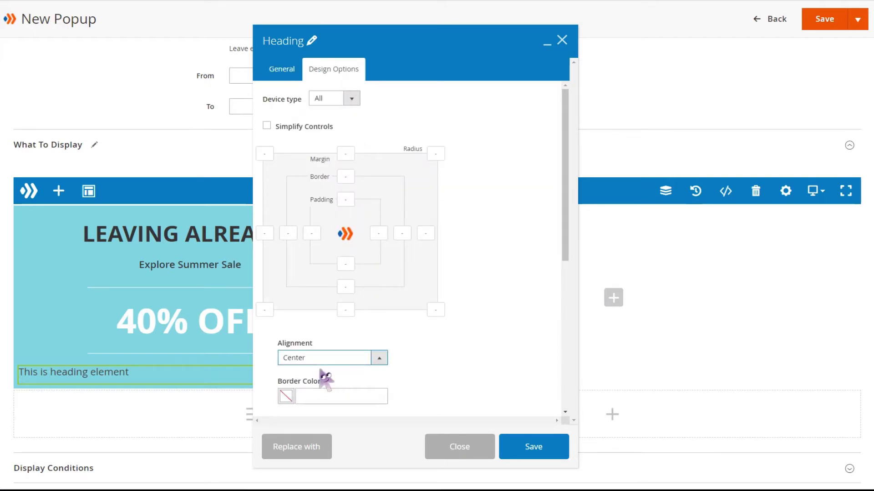
left_click(345, 201)
type("1")
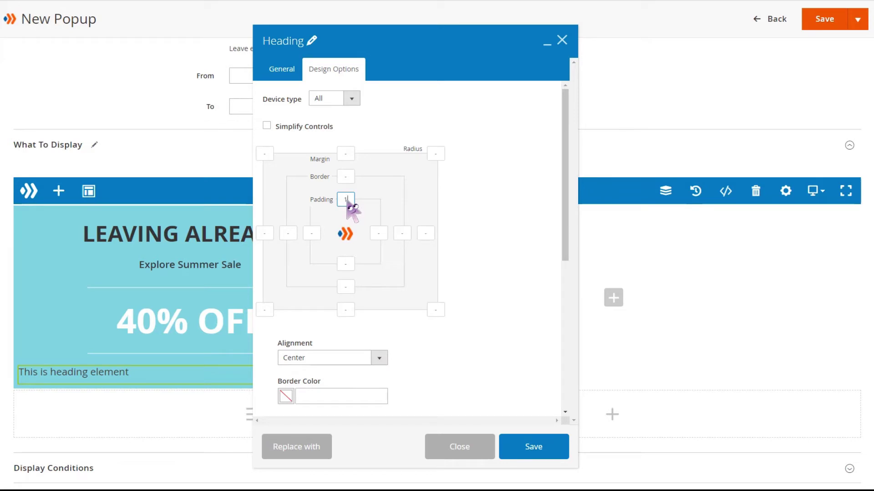
type("0")
left_click(346, 266)
type("20")
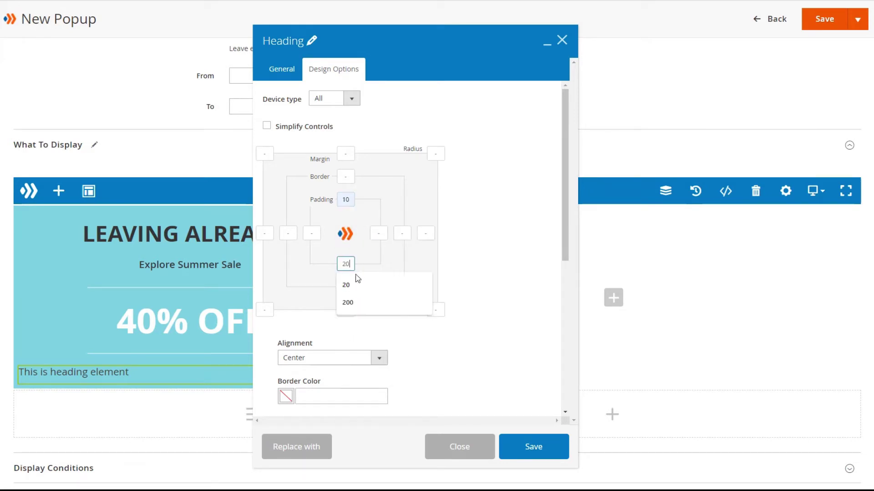
left_click(360, 284)
scroll(409, 303, "down", 6)
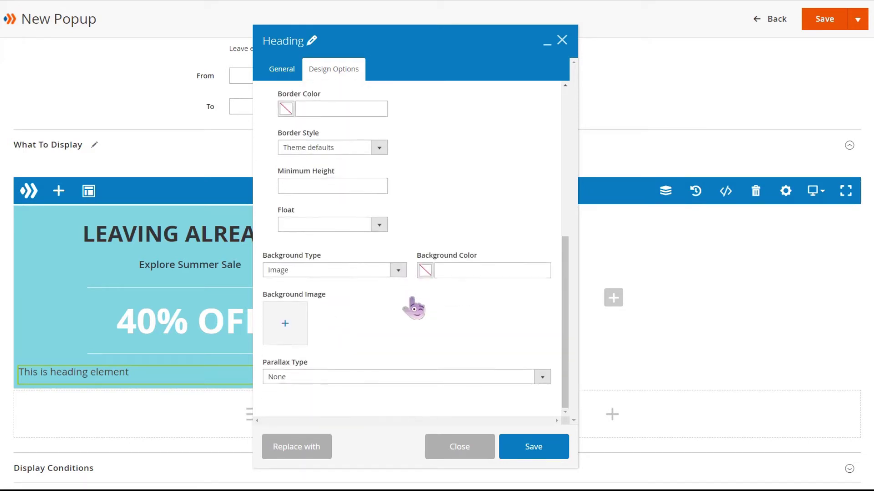
left_click(517, 449)
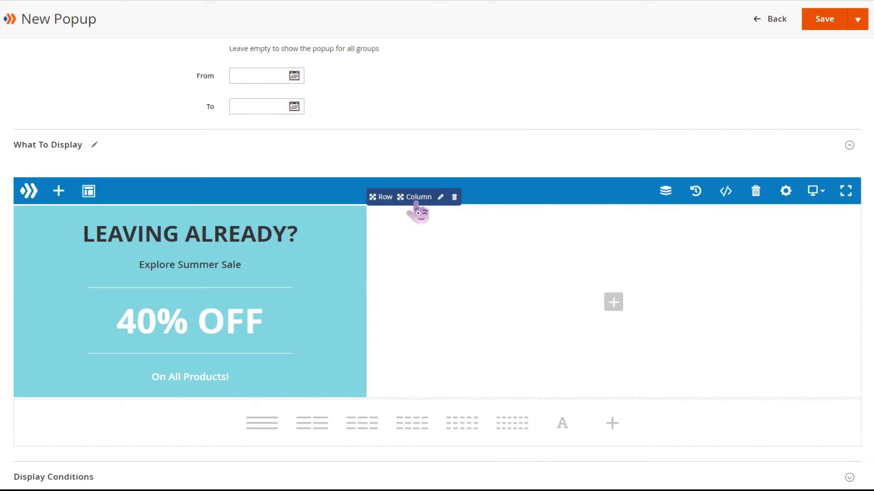
- Upload the zara-shoes-and-jeans picture from the Desktop and add it as the right column's background image
mouse_move(416, 201)
left_click(417, 232)
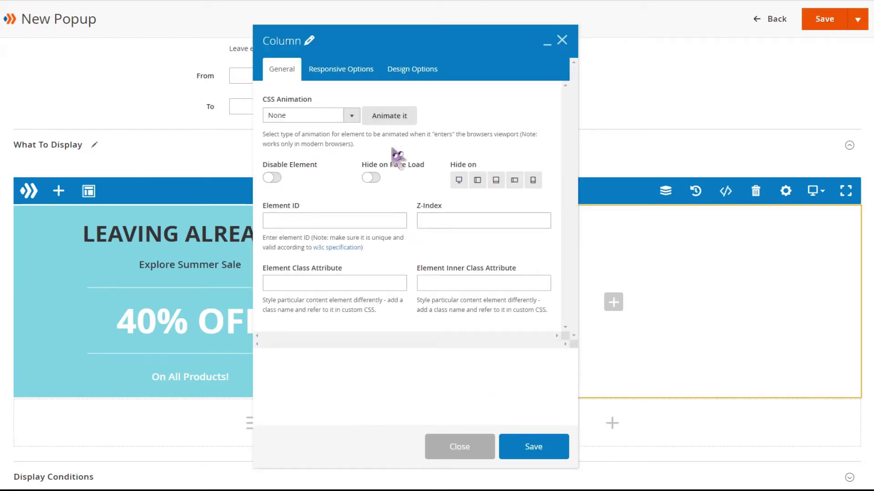
left_click(410, 69)
scroll(494, 230, "down", 5)
left_click(294, 336)
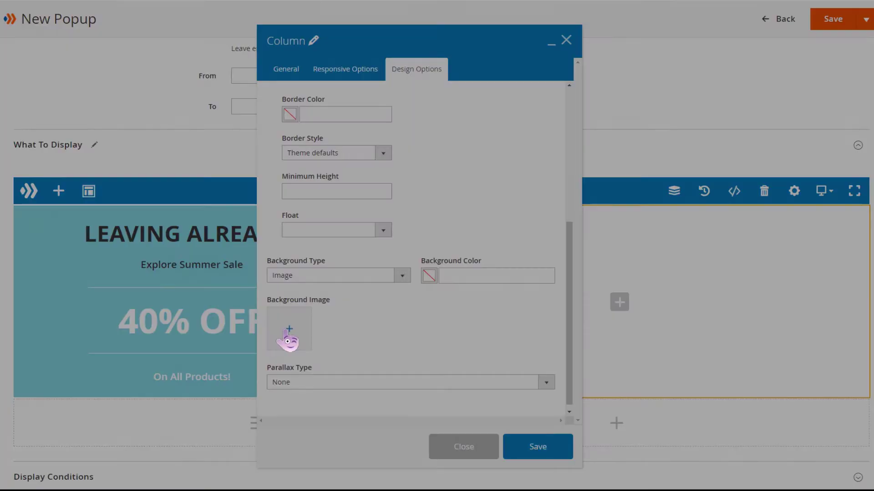
left_click(298, 70)
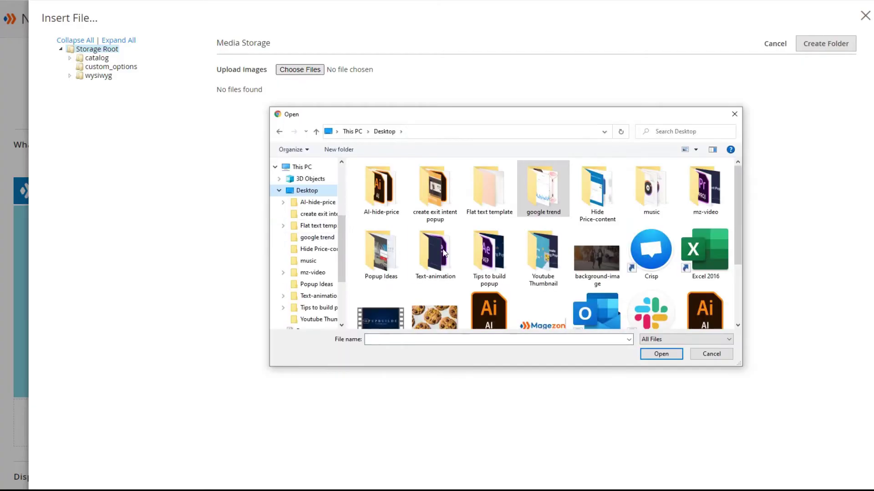
scroll(443, 253, "down", 2)
left_click(444, 306)
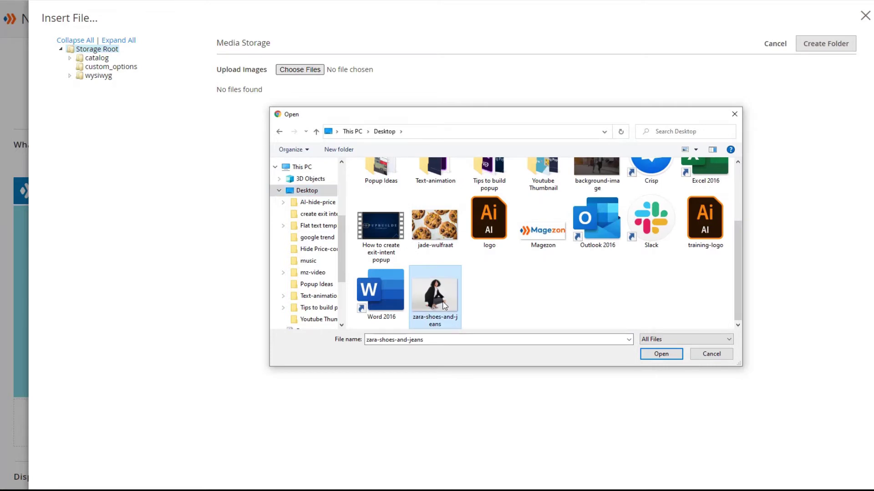
double_click(444, 306)
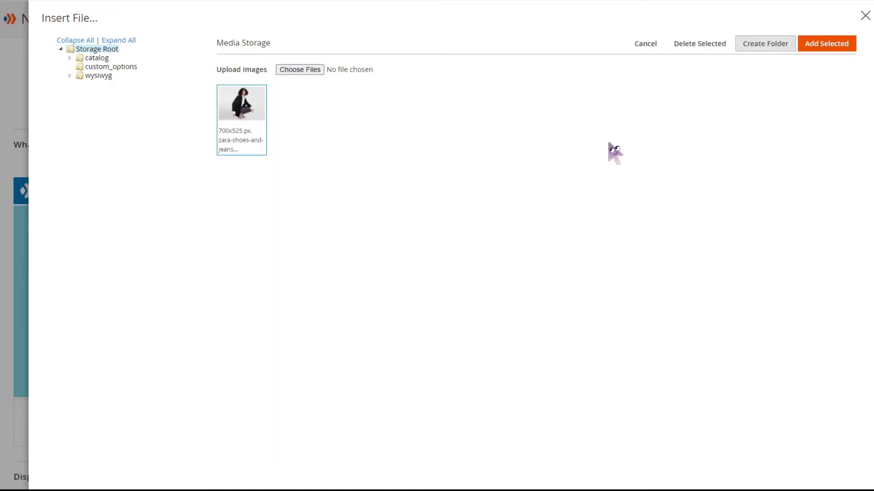
left_click(805, 46)
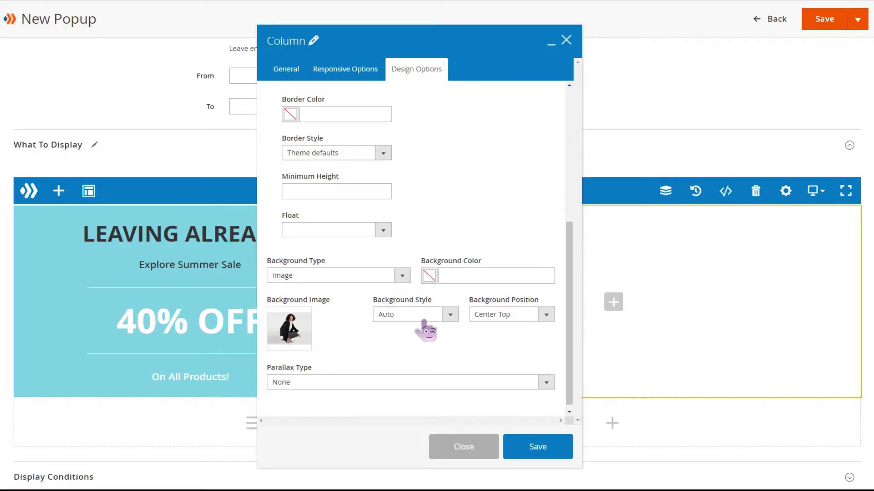
- Set the right column's background style to Cover, choose a different background position and save the column
left_click(423, 320)
left_click(415, 335)
left_click(491, 315)
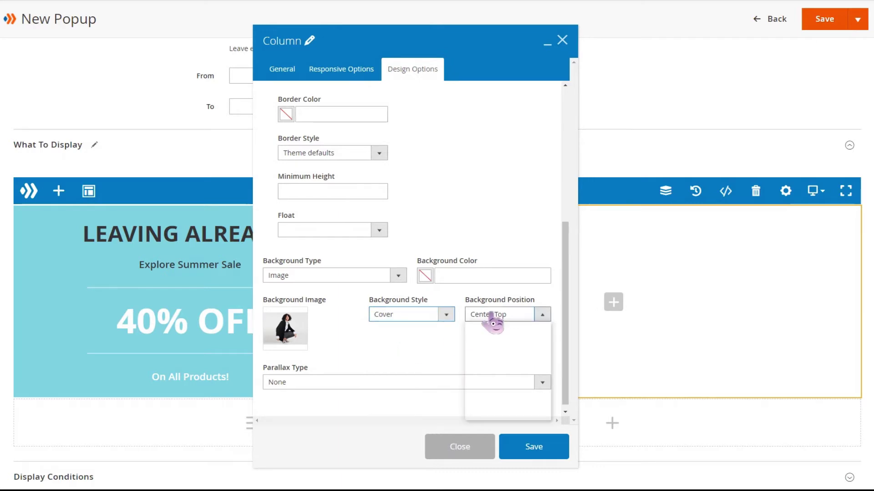
left_click(495, 364)
left_click(528, 451)
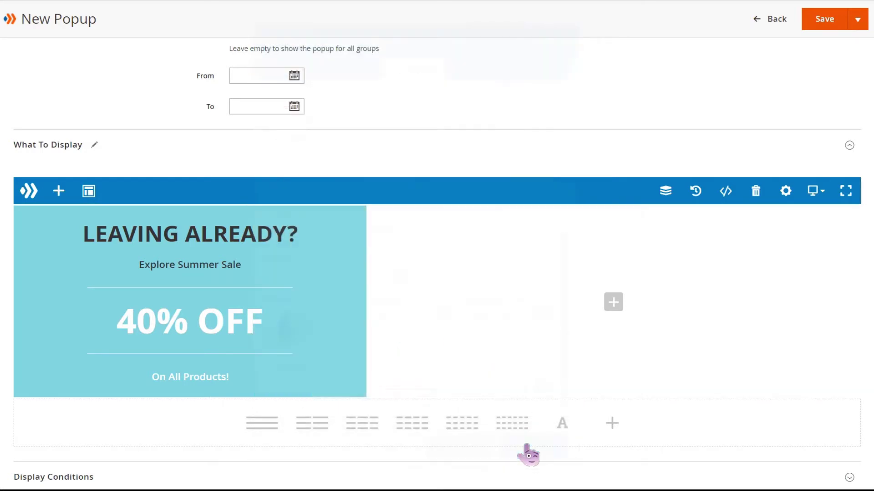
- Add a row inside the right column with equal column heights and Middle content position, and save it
left_click(612, 303)
left_click(126, 113)
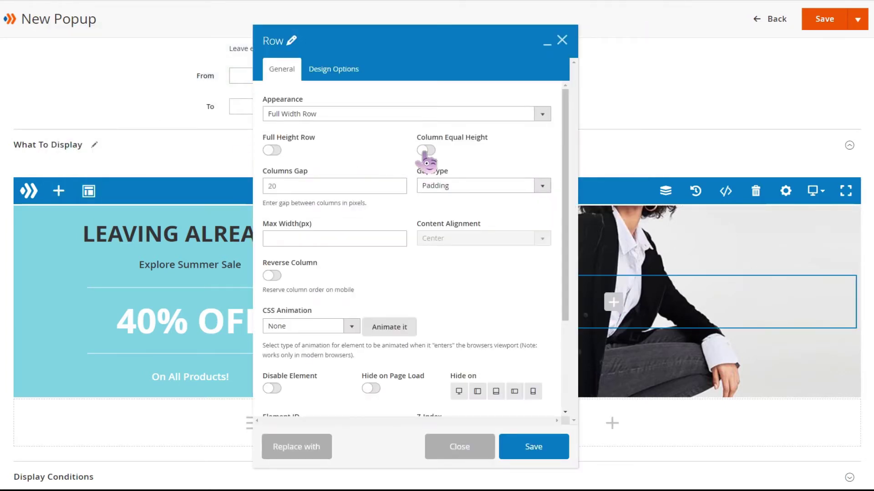
left_click(426, 150)
left_click(496, 152)
left_click(482, 173)
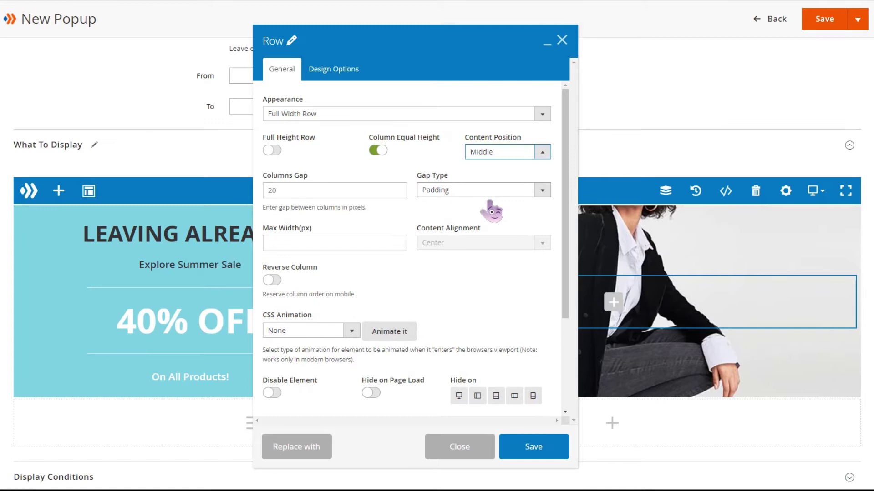
left_click(530, 460)
- Change the layout of the right column's inner row to three equal columns
mouse_move(470, 298)
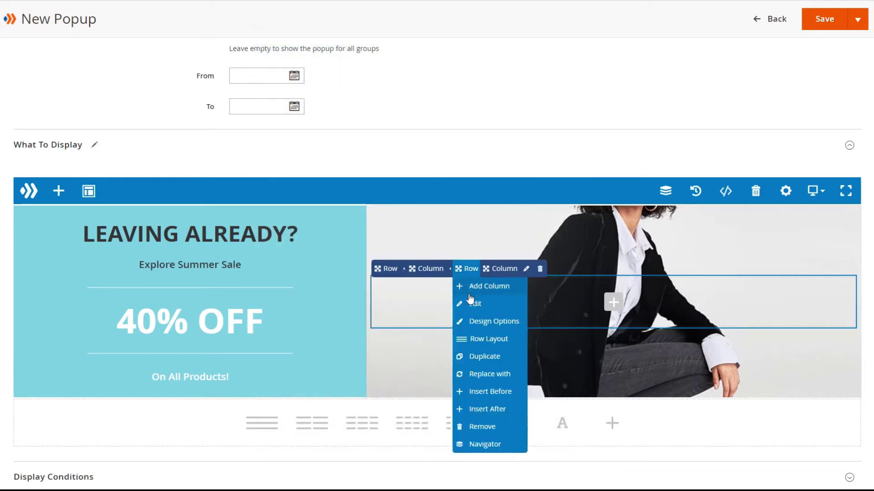
mouse_move(482, 339)
left_click(593, 392)
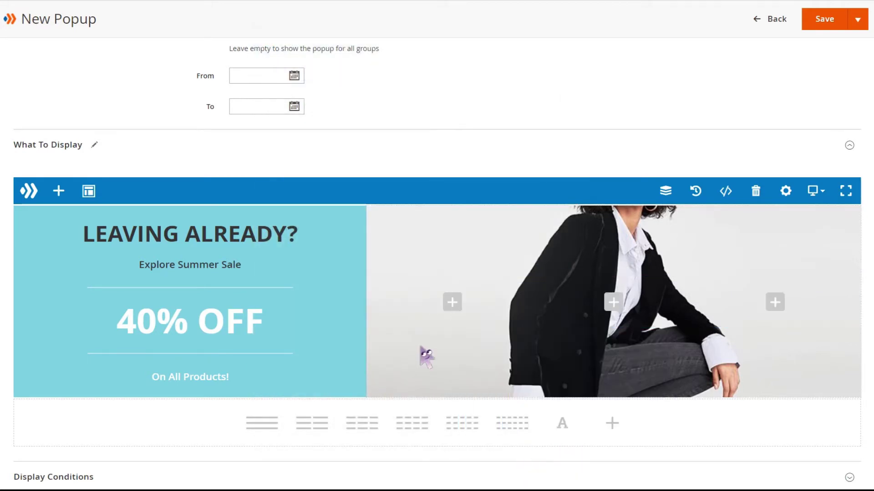
- Set the inner row's first column to a width of 2 columns - 1/6 and save it
mouse_move(494, 282)
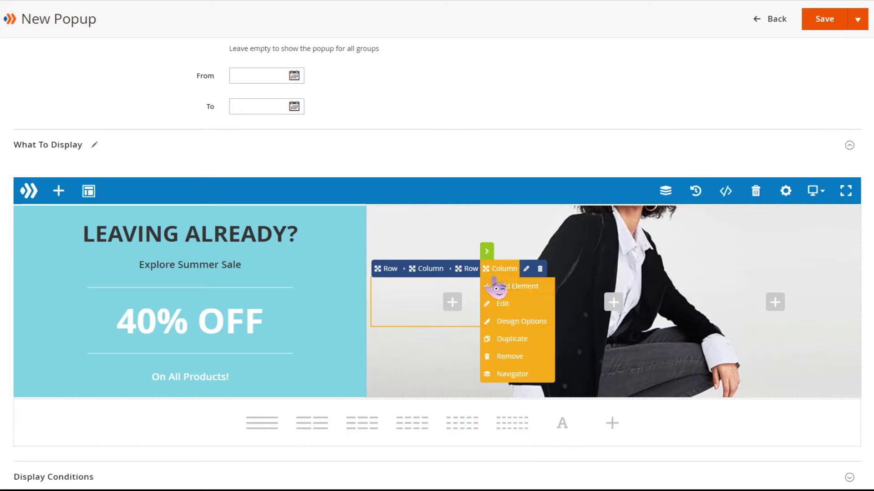
left_click(502, 304)
left_click(344, 70)
left_click(328, 131)
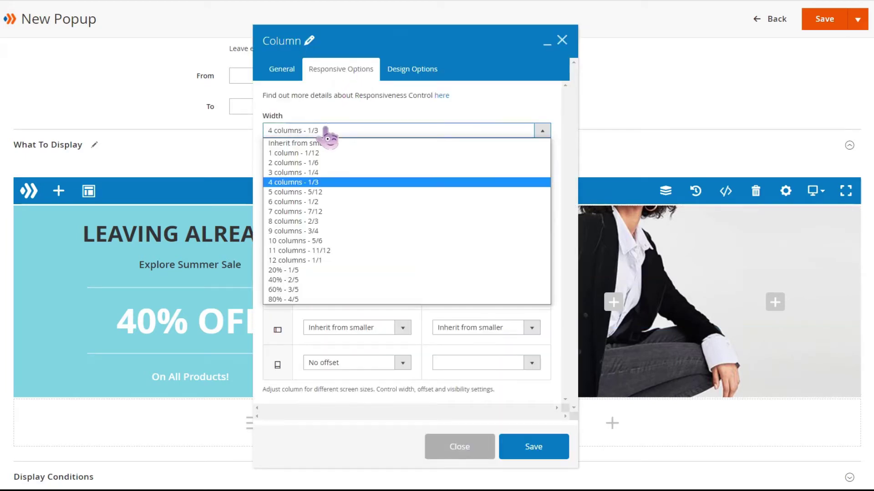
left_click(315, 162)
left_click(523, 455)
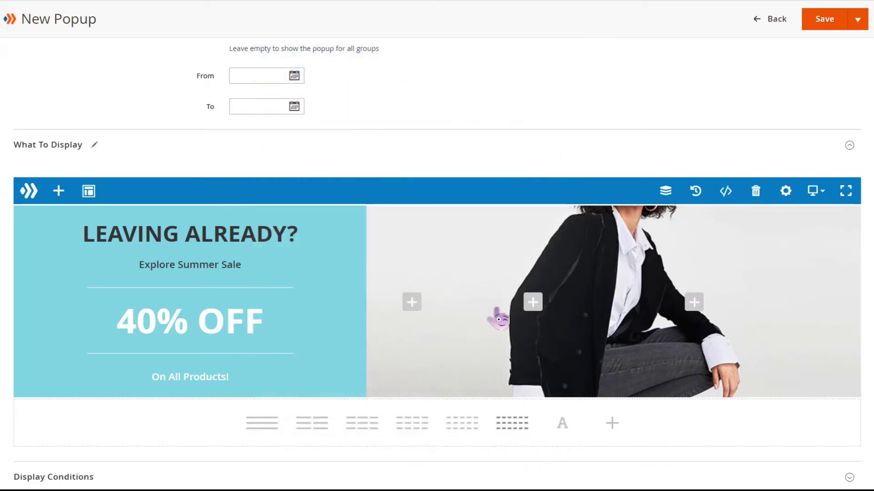
- Set the inner row's middle column to a width of 8 columns - 2/3 and save it
mouse_move(582, 269)
left_click(588, 301)
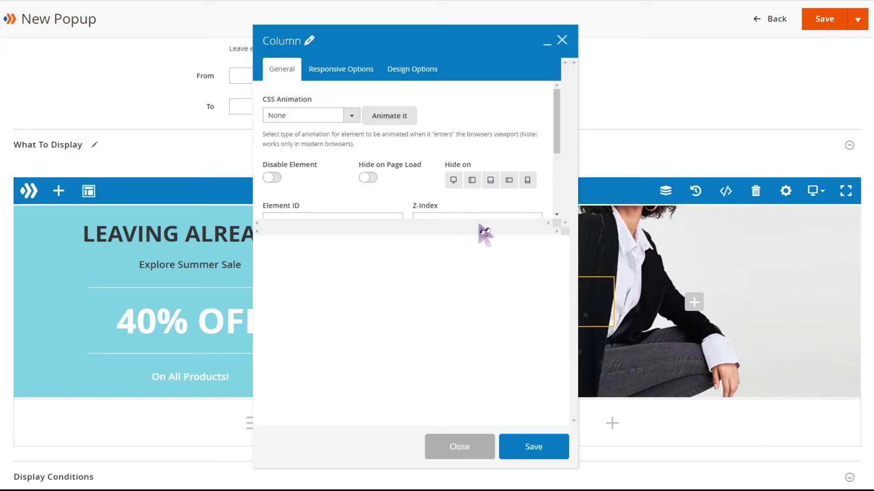
left_click(350, 71)
left_click(327, 131)
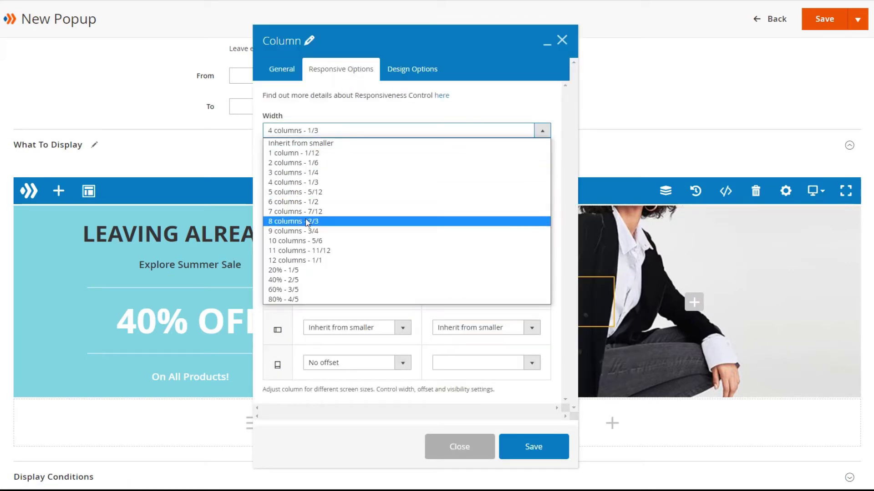
left_click(321, 221)
left_click(528, 449)
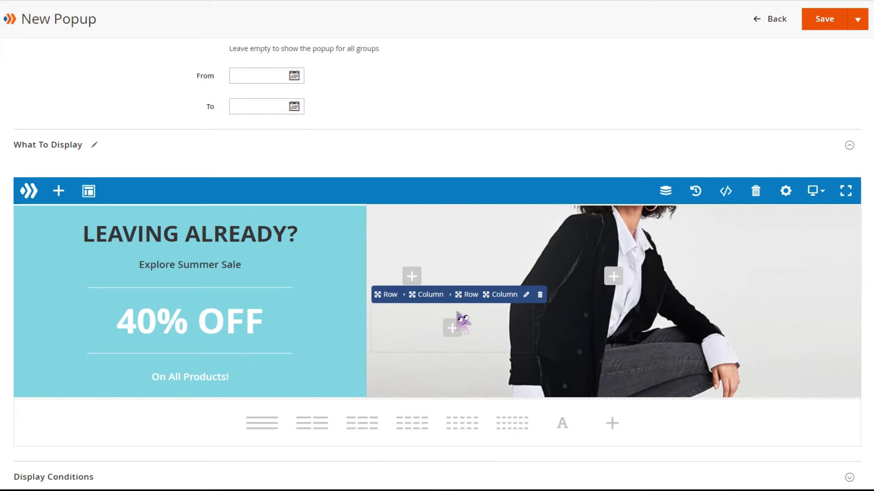
- Set the inner row's third column to a width of 2 columns - 1/6 and save it
mouse_move(502, 295)
left_click(511, 327)
left_click(355, 71)
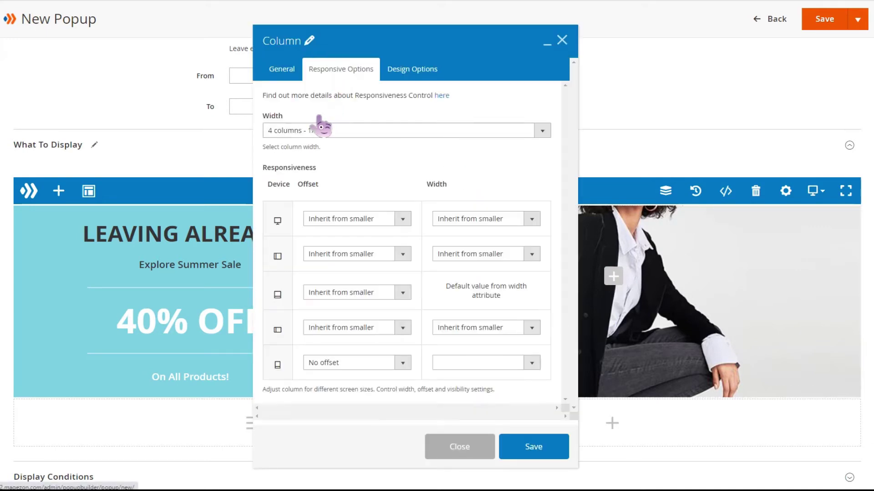
left_click(319, 131)
left_click(300, 163)
left_click(524, 444)
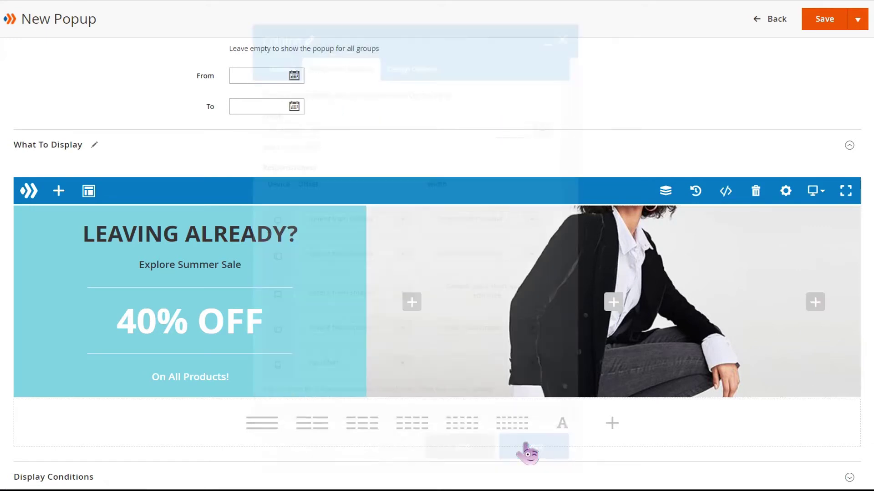
- Add a Button element to the inner row's middle column with the text "SHOP NOW"
left_click(613, 302)
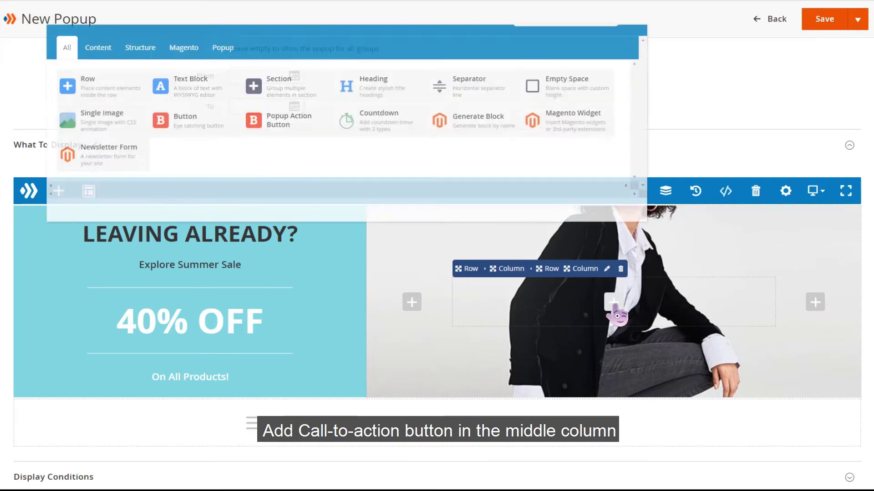
left_click(197, 147)
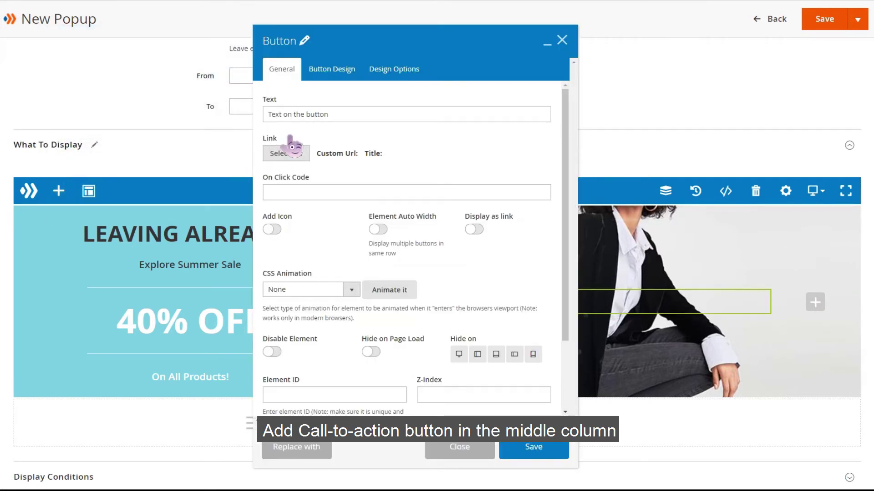
left_click_drag(321, 120, 233, 124)
type("SHOP NOW")
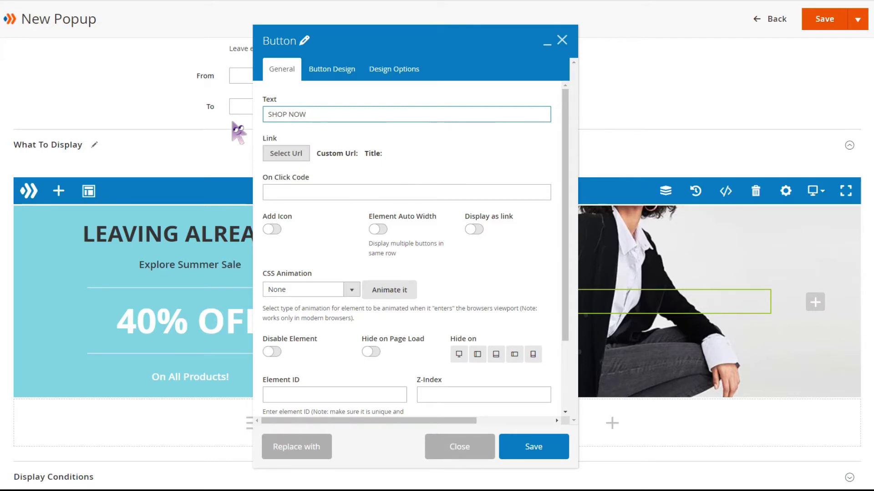
- Add an icon to the SHOP NOW button, searching for "shop" and choosing the shopping cart
left_click(272, 230)
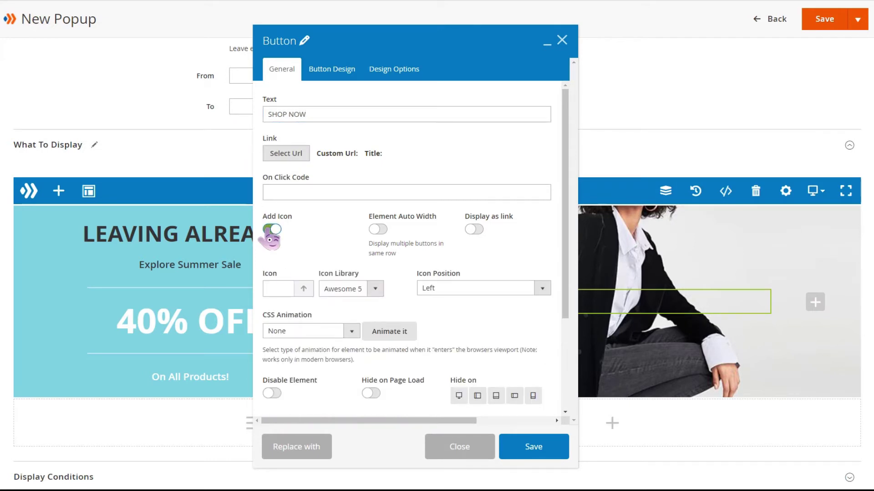
left_click(303, 289)
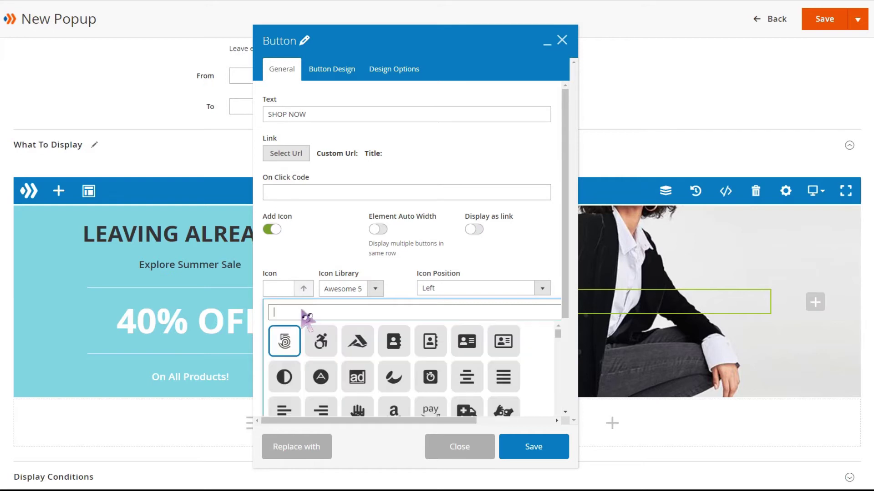
type("shop")
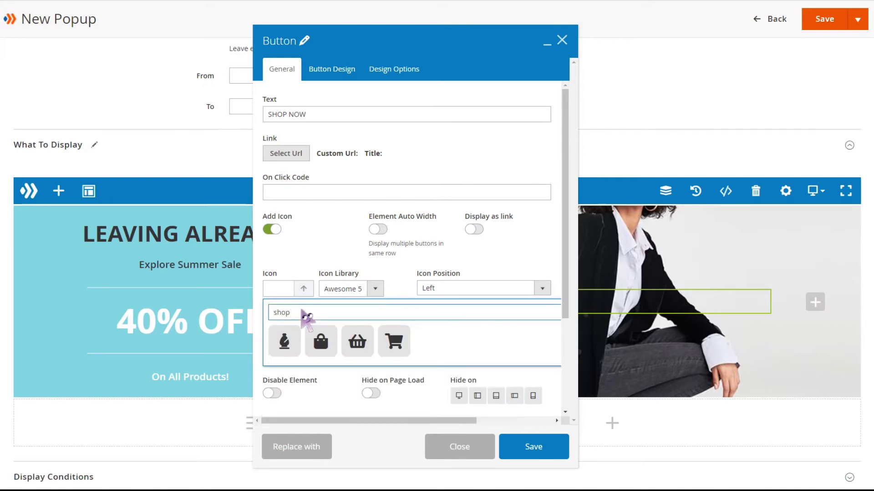
left_click(393, 344)
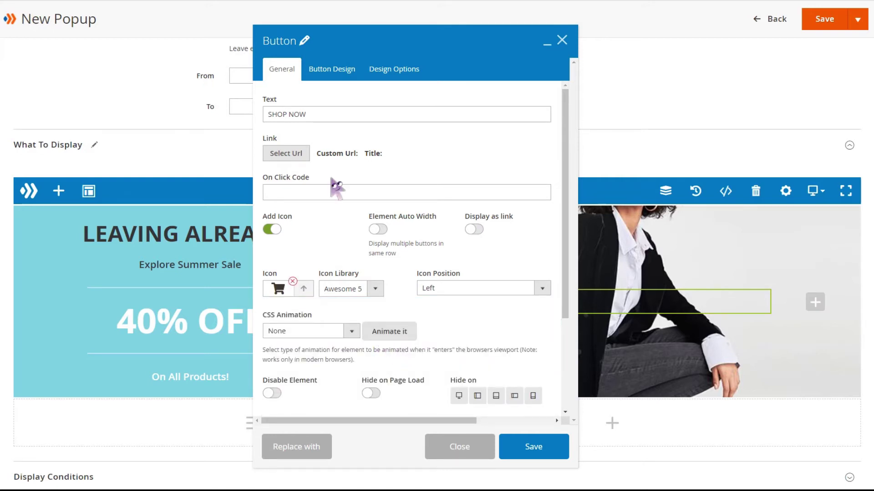
- Set the SHOP NOW button's size to Large and make it full width
left_click(325, 71)
left_click(411, 118)
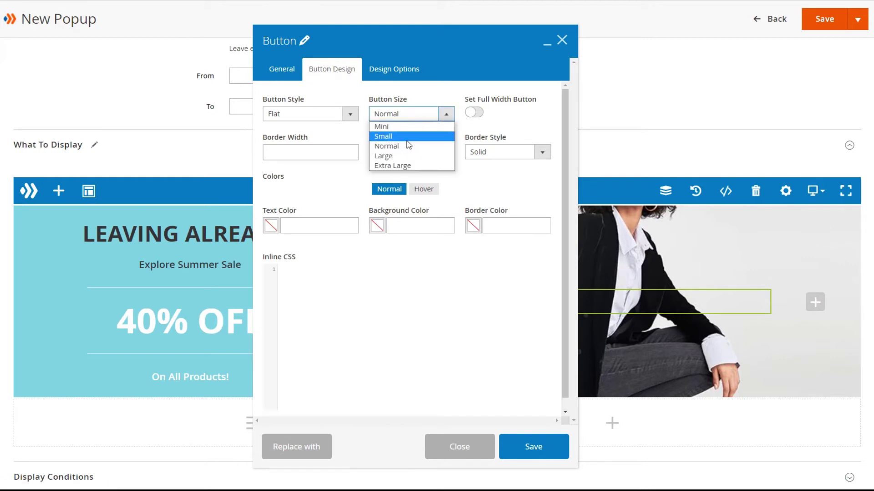
left_click(404, 154)
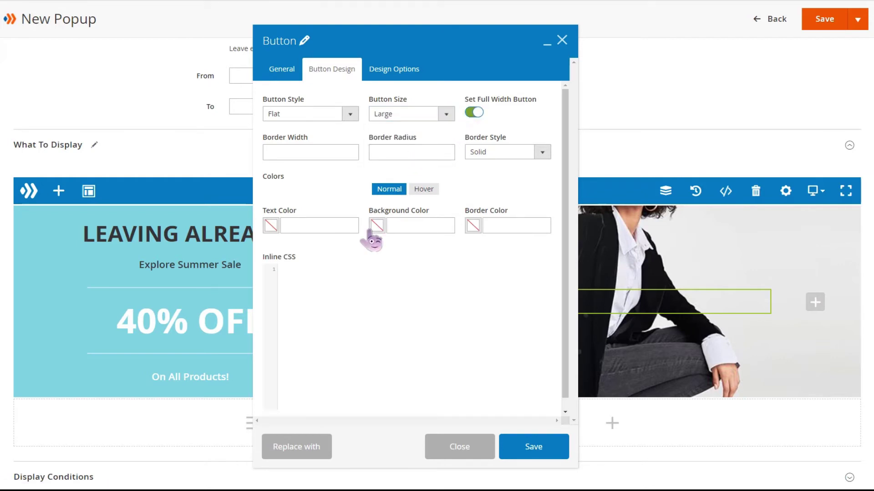
- Color the SHOP NOW button with text #343434 and background #82d6e0, and save it
left_click(272, 225)
left_click(291, 245)
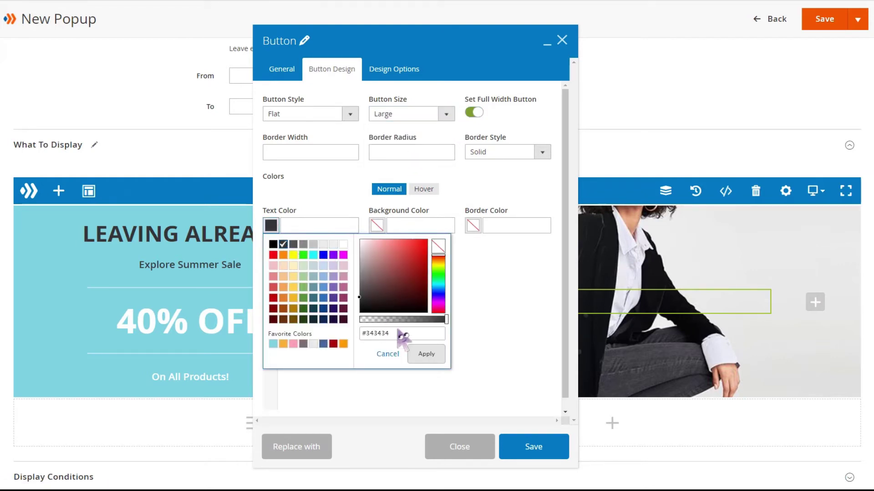
left_click(427, 354)
left_click(377, 225)
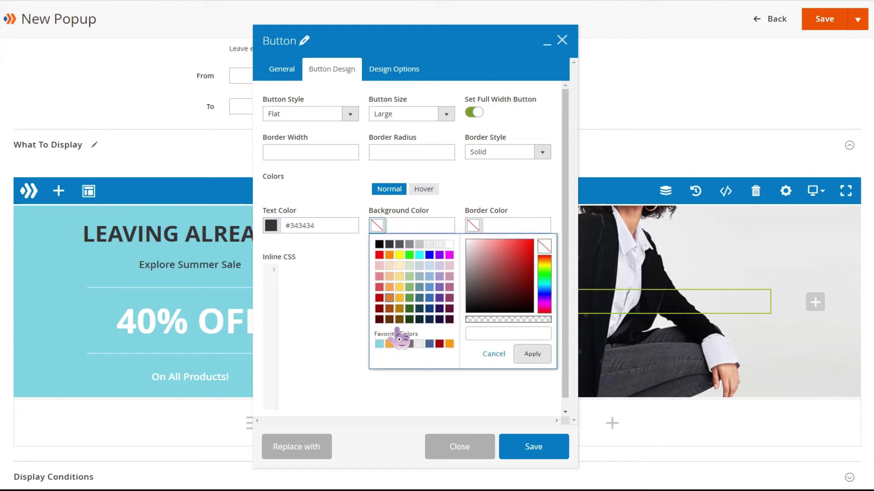
left_click(379, 344)
left_click(531, 354)
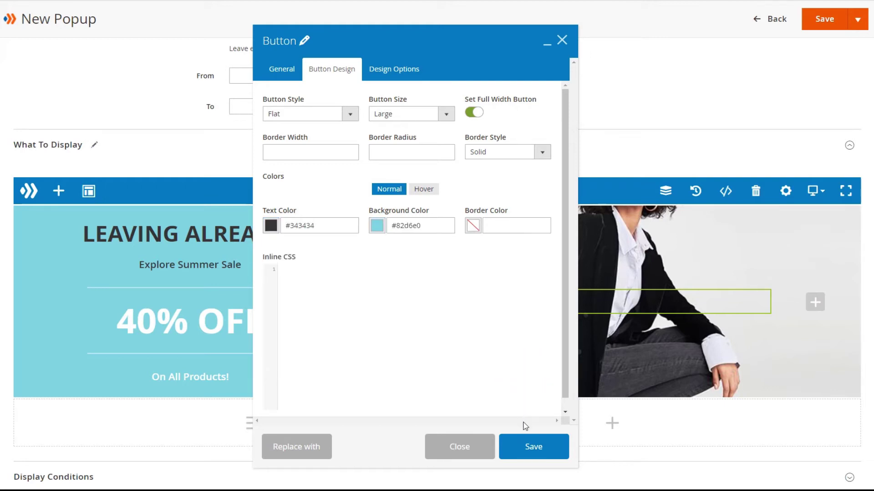
left_click(528, 448)
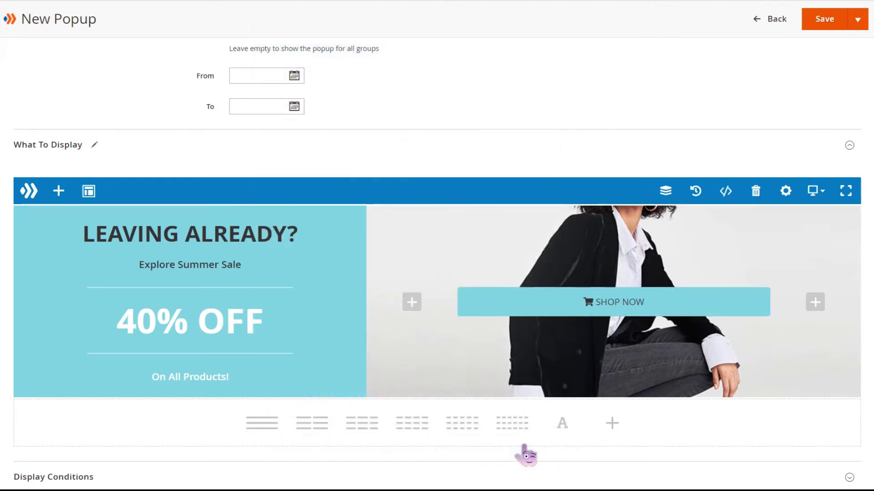
- Add a Heading element below the SHOP NOW button with the text "ONLY TODAY"
left_click(613, 322)
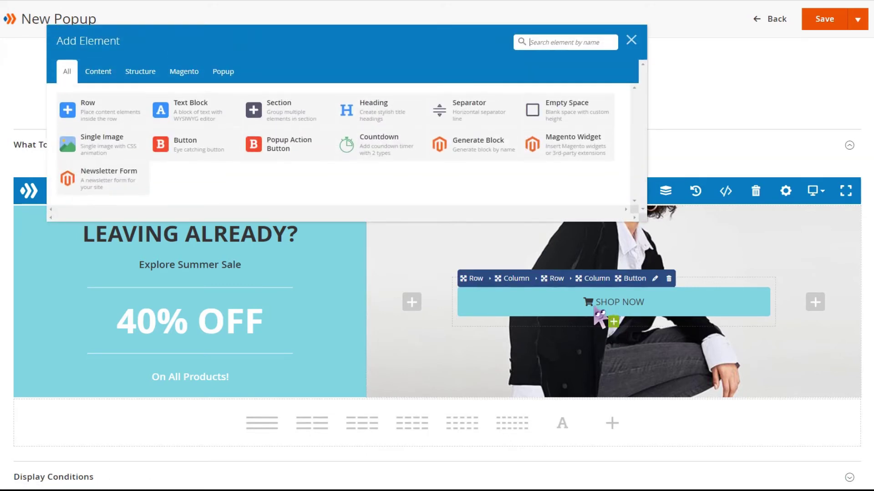
left_click(369, 109)
left_click_drag(346, 112, 250, 120)
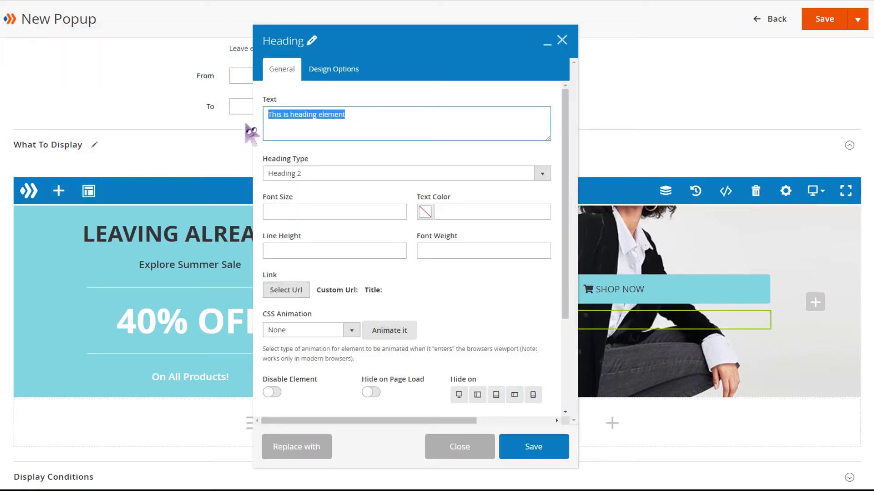
type("ONLY TODAY")
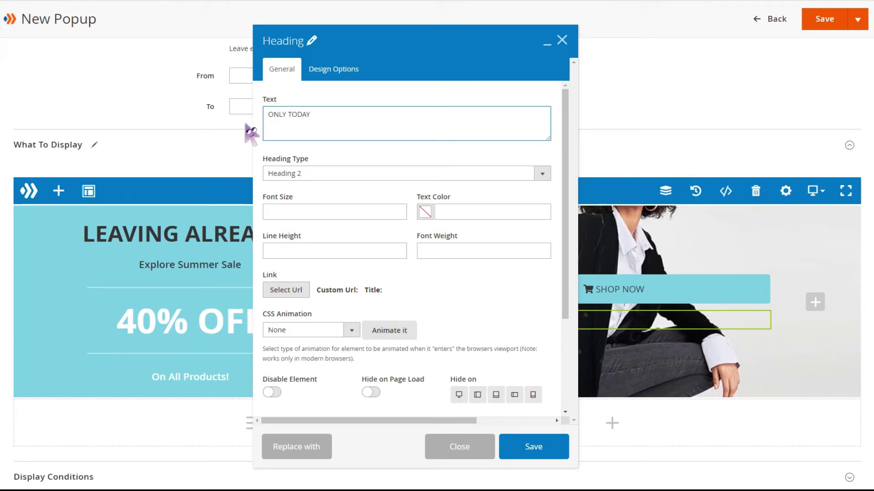
- Format the "ONLY TODAY" heading with font size 30, text color #ffffff and font weight 600
left_click(297, 209)
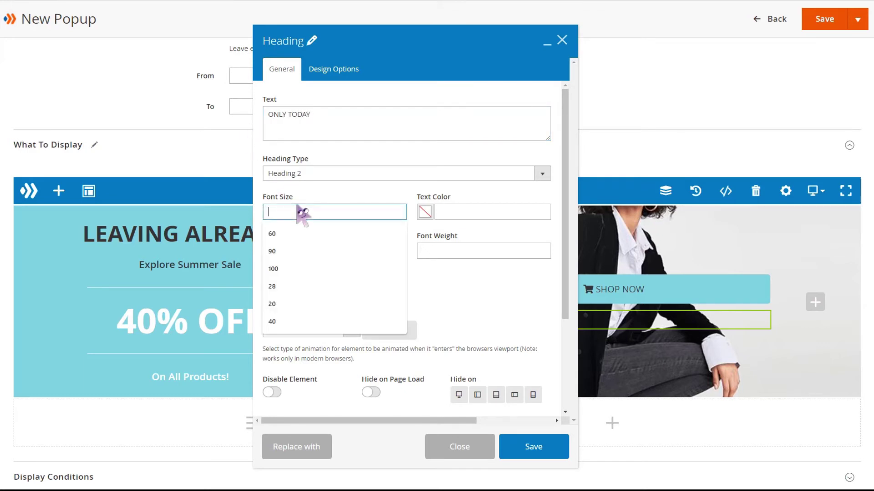
type("30")
left_click(425, 212)
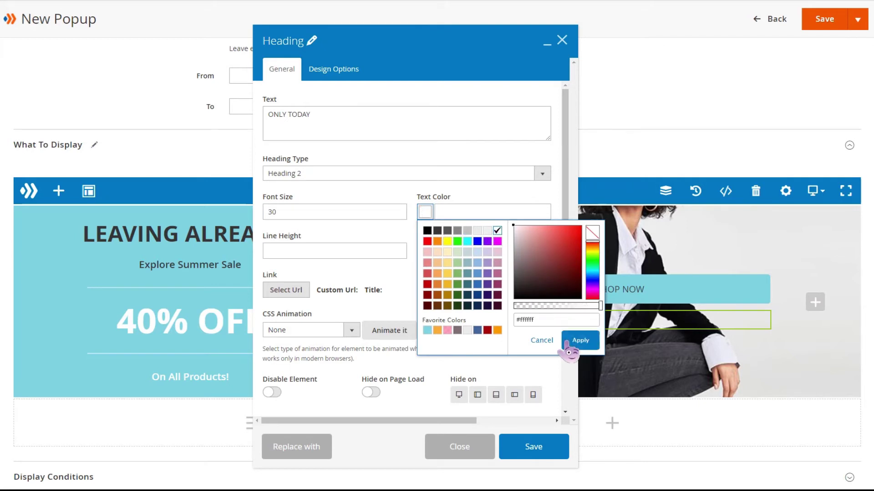
left_click(568, 346)
left_click(455, 251)
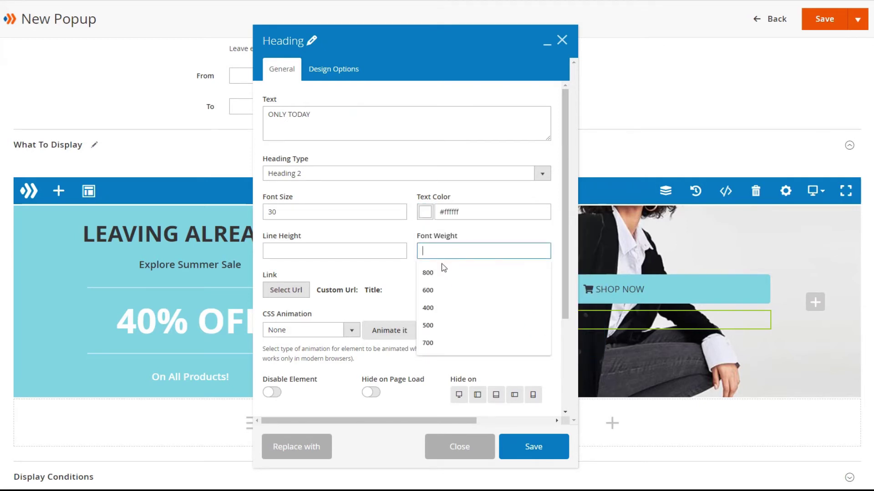
left_click(440, 289)
- Center the "ONLY TODAY" heading and save it
left_click(349, 75)
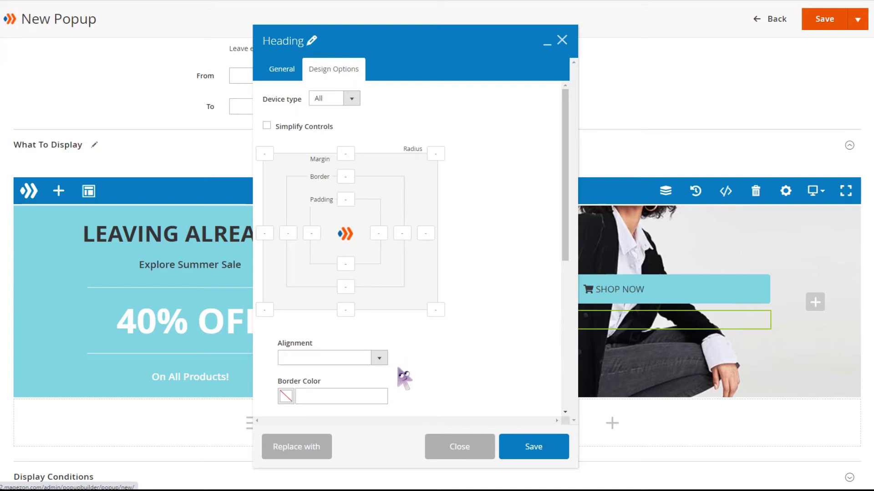
left_click(378, 358)
left_click(367, 382)
left_click(523, 446)
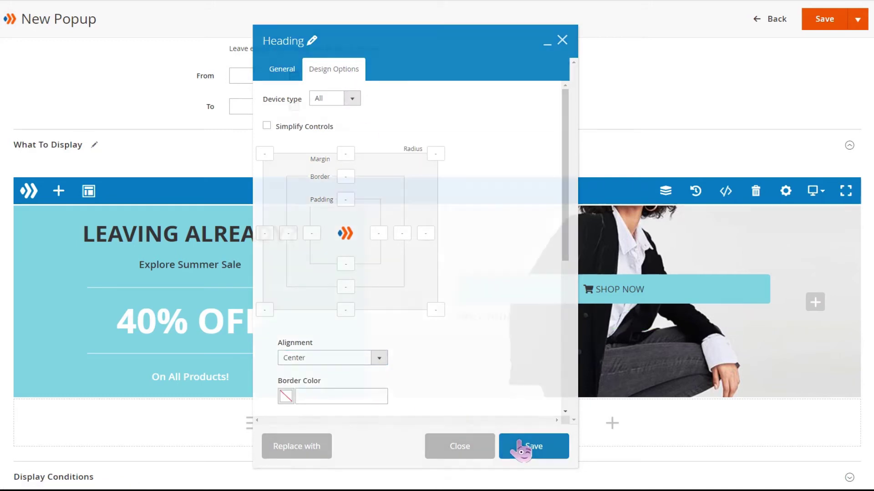
- Add a display condition that includes the Cart Page for the popup
scroll(521, 449, "down", 3)
scroll(523, 448, "up", 1)
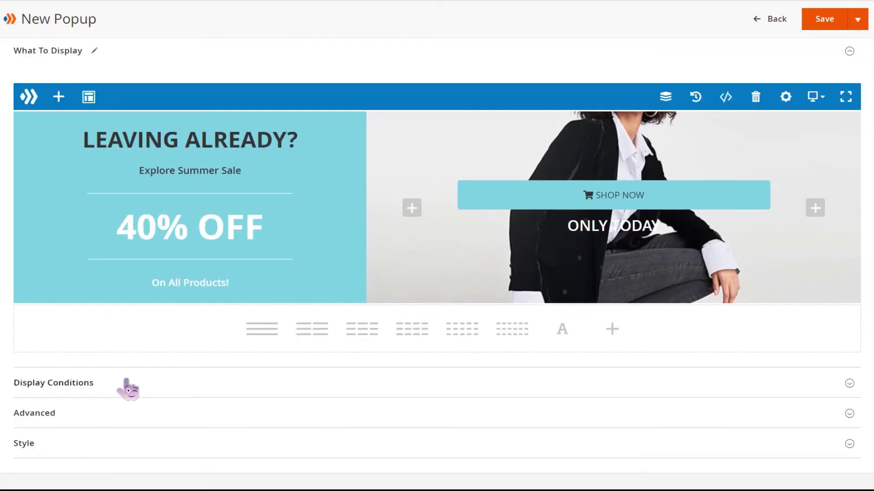
left_click(127, 383)
scroll(128, 389, "down", 3)
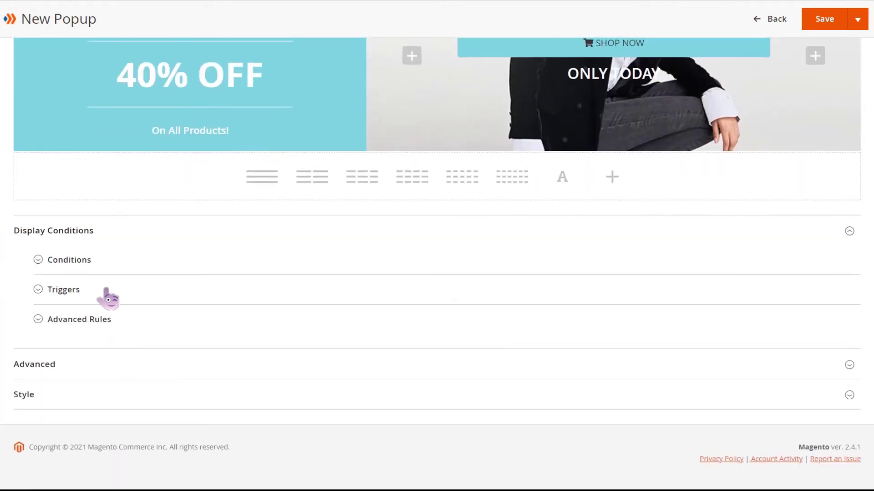
left_click(101, 259)
left_click(91, 303)
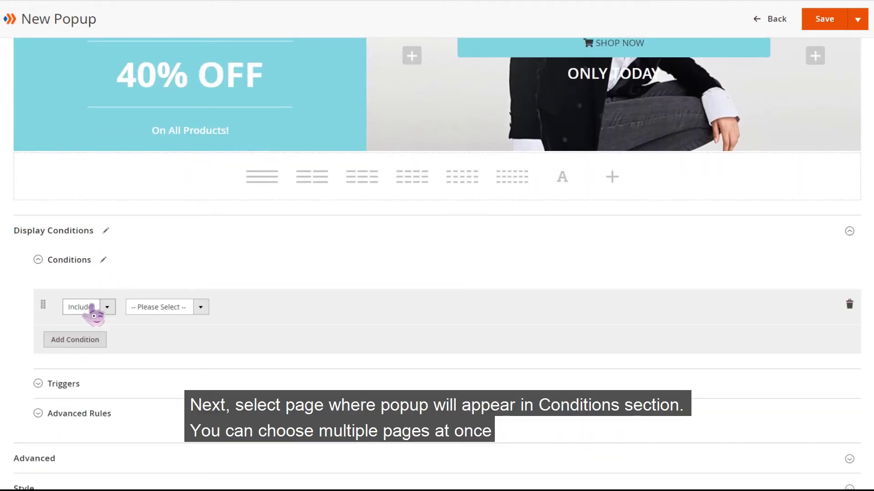
scroll(91, 312, "down", 2)
left_click(200, 213)
scroll(225, 314, "down", 5)
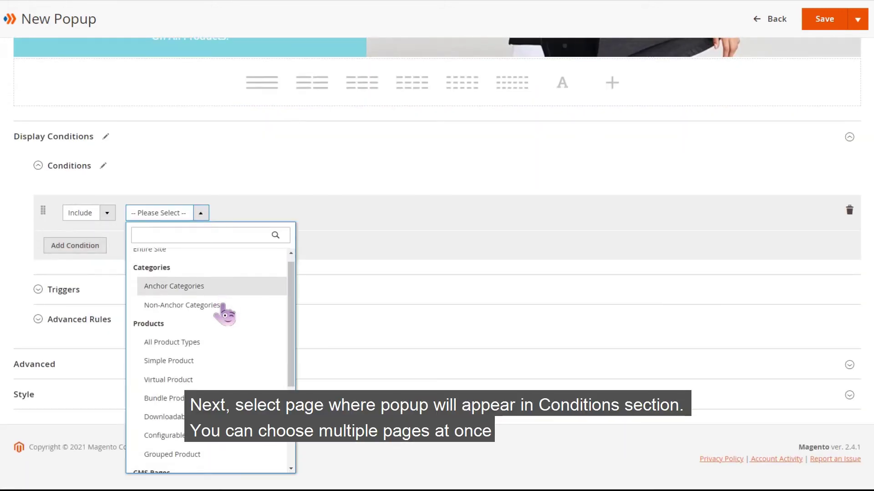
left_click(184, 443)
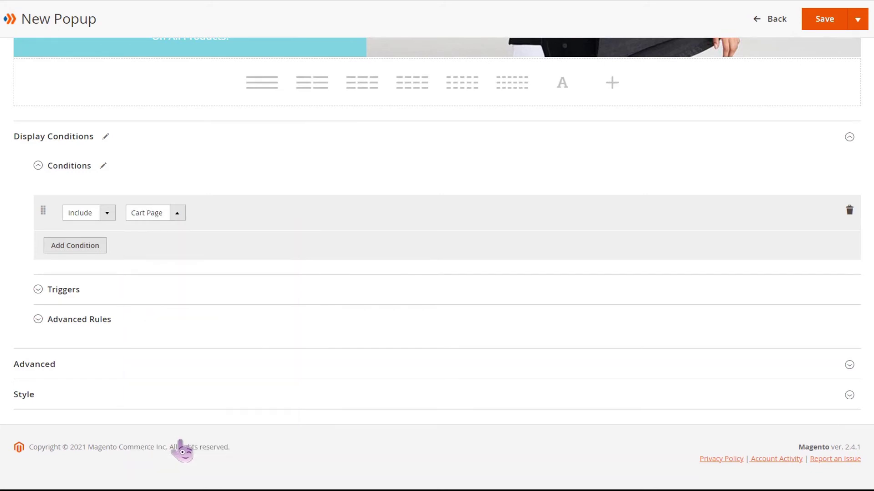
- Enable the On Page Exit Intent trigger in the popup's display conditions
left_click(71, 292)
scroll(178, 299, "down", 5)
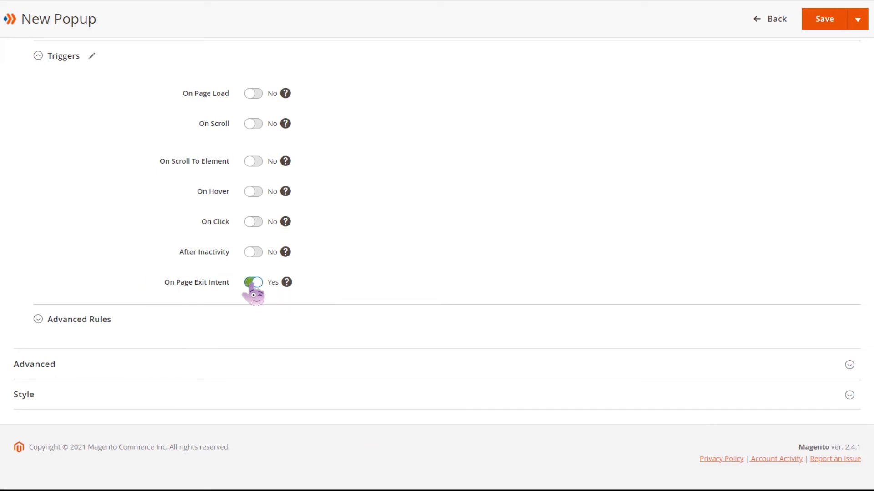
- In the Advanced settings, set the popup width to 760 px and the content position to Center
left_click(115, 369)
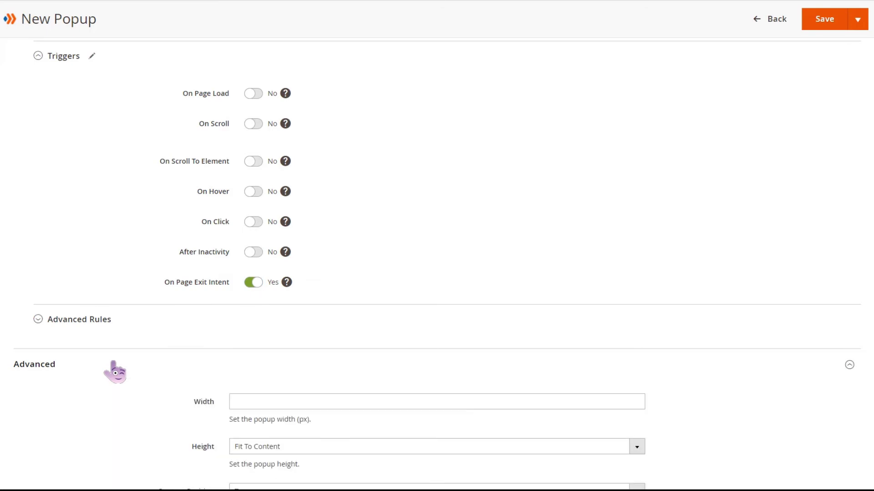
scroll(114, 367, "down", 5)
left_click(264, 160)
type("760")
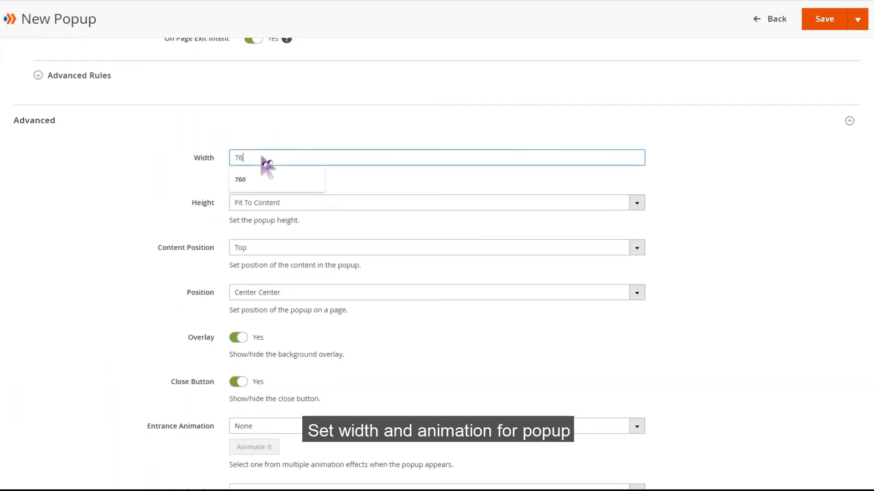
left_click(282, 250)
left_click(279, 284)
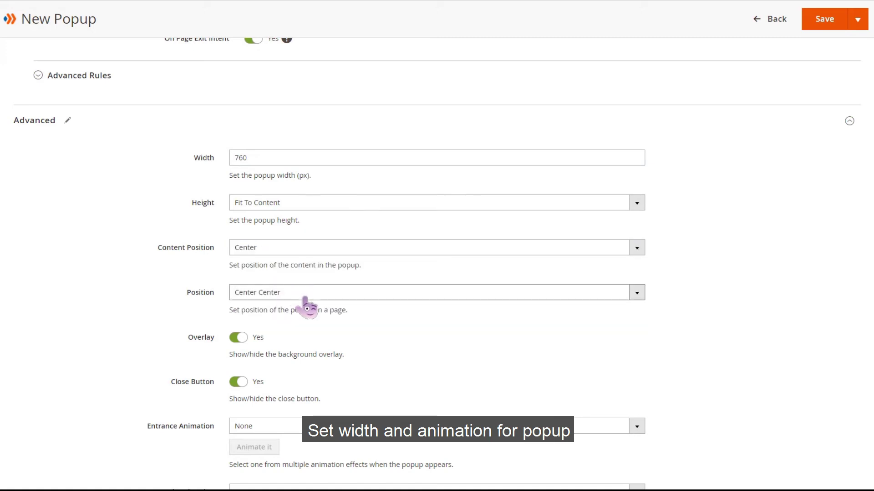
- Set the popup's entrance animation to pulse and its exit animation to fadeOut
scroll(306, 308, "down", 5)
left_click(277, 183)
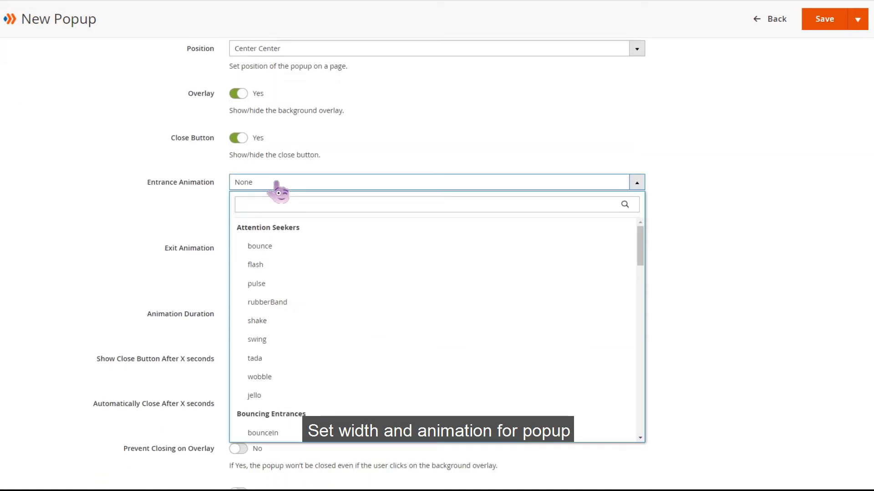
left_click(274, 283)
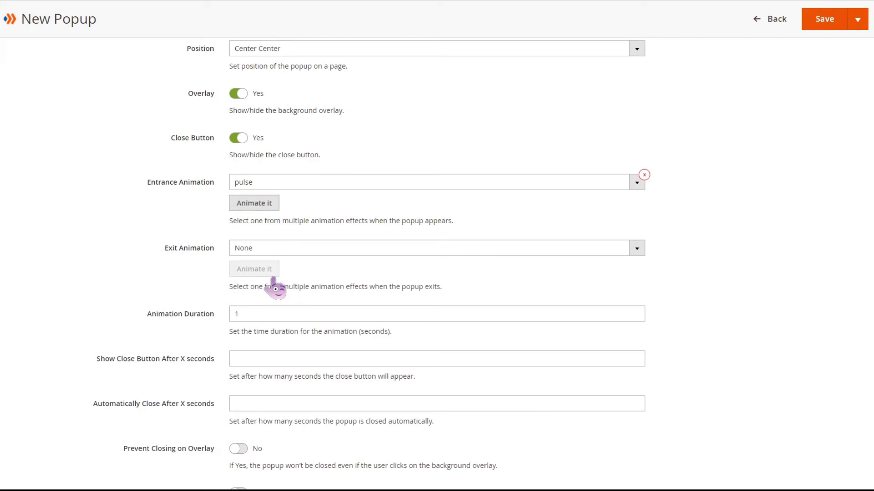
left_click(320, 253)
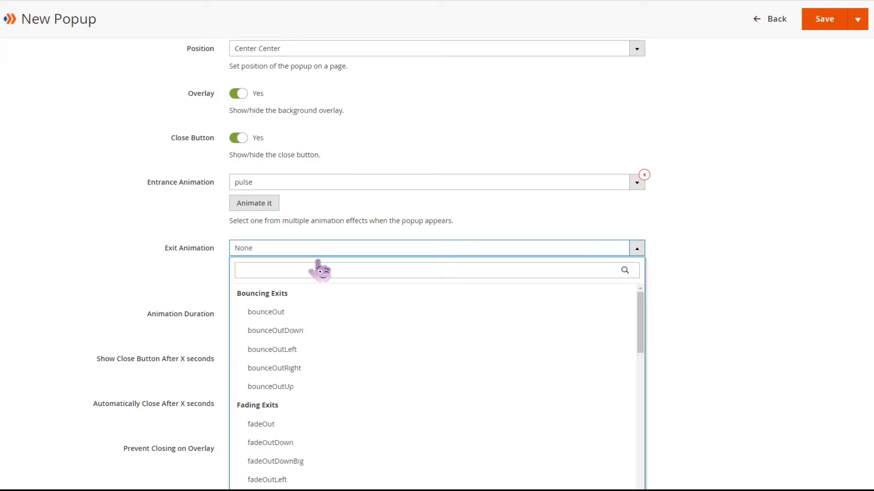
left_click(273, 425)
- In the Popup style settings, set the left and right margins to 10
scroll(276, 423, "down", 5)
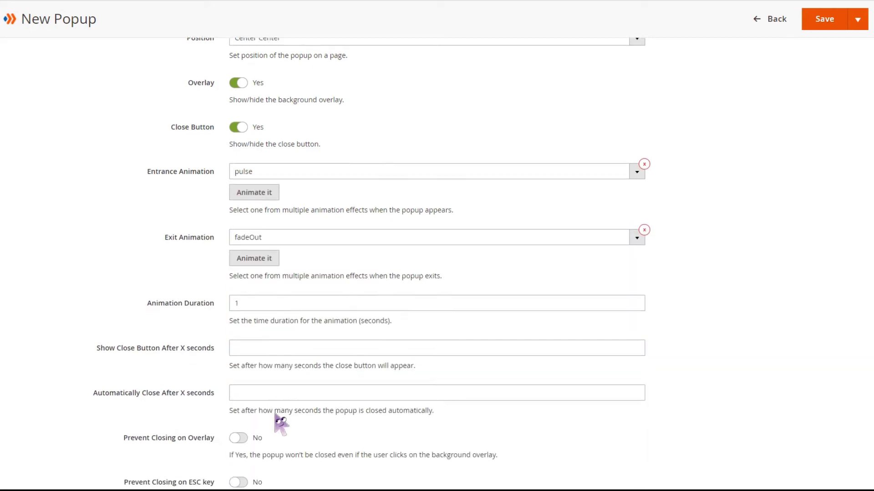
left_click(175, 395)
scroll(171, 400, "down", 2)
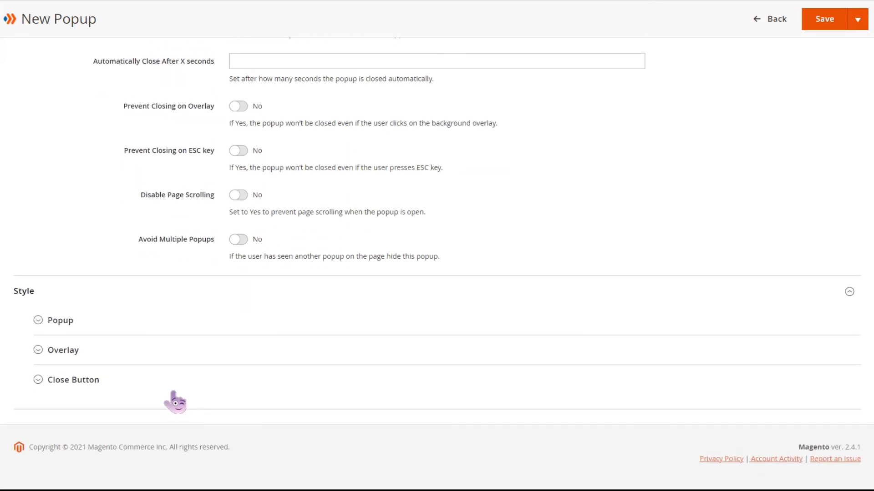
left_click(140, 331)
scroll(155, 332, "down", 5)
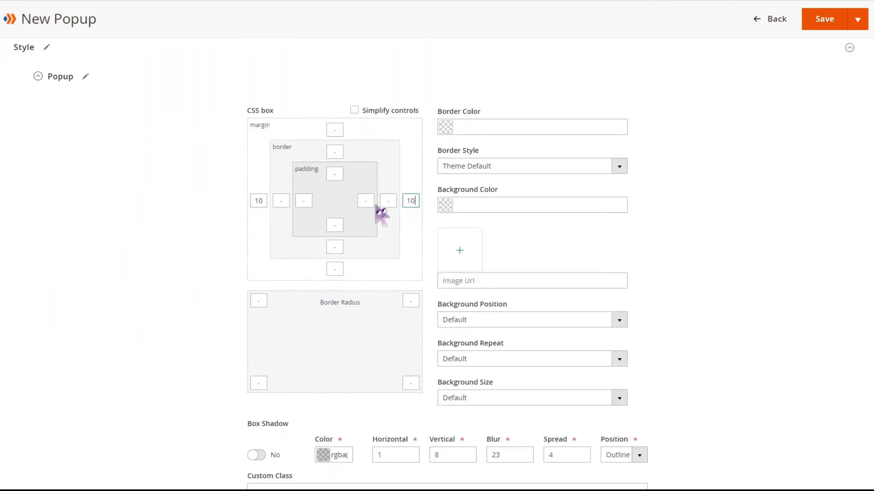
- In the Close Button style settings, set the vertical and horizontal positions to -15
scroll(156, 265, "down", 6)
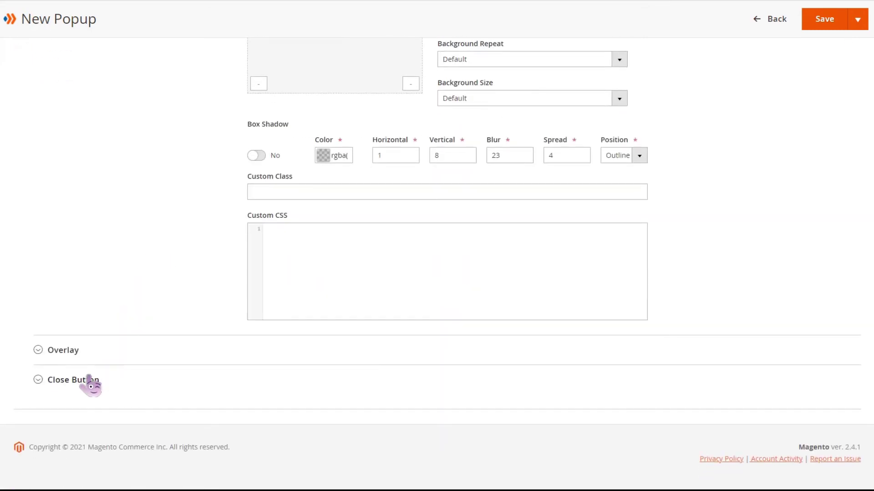
left_click(89, 380)
scroll(89, 380, "down", 5)
left_click(258, 207)
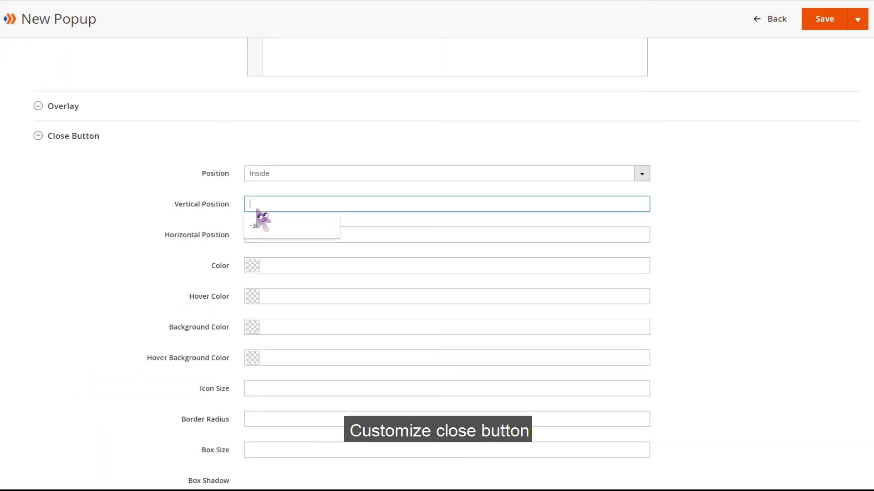
type("-15")
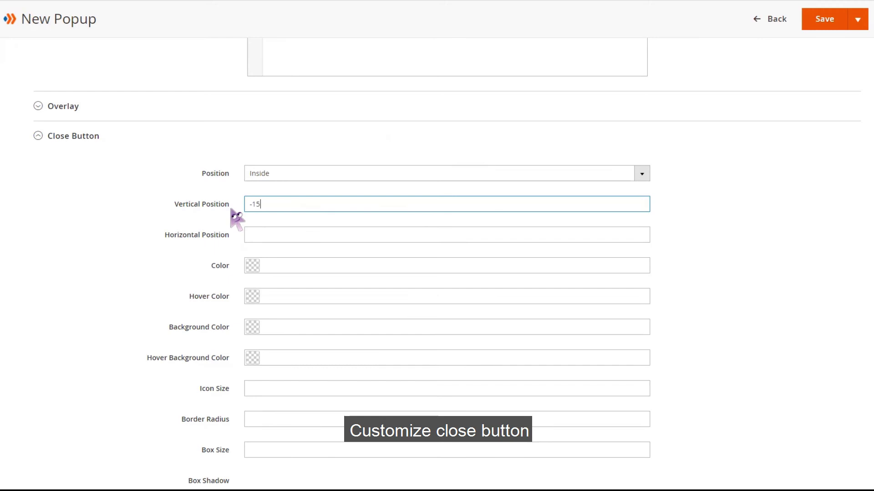
left_click(253, 234)
type("-15")
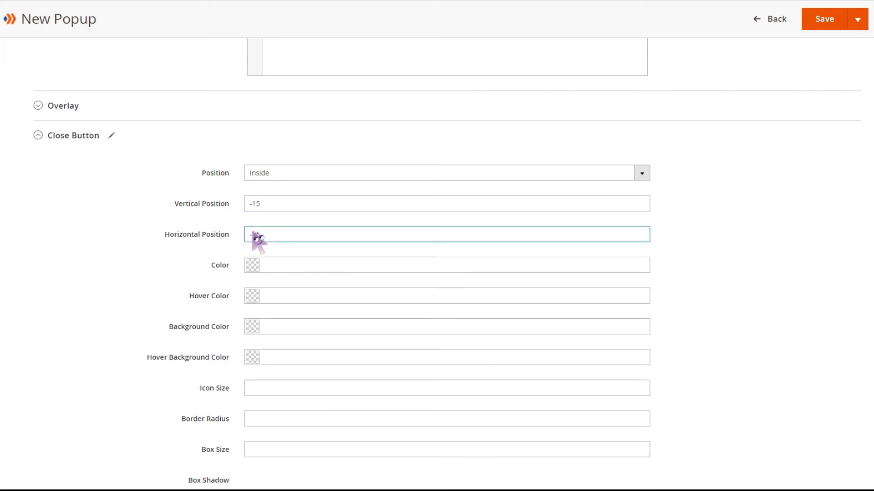
- Set the close button's color and hover color to black, rgba(0, 0, 0, 1)
scroll(255, 242, "down", 3)
left_click(254, 135)
left_click(260, 135)
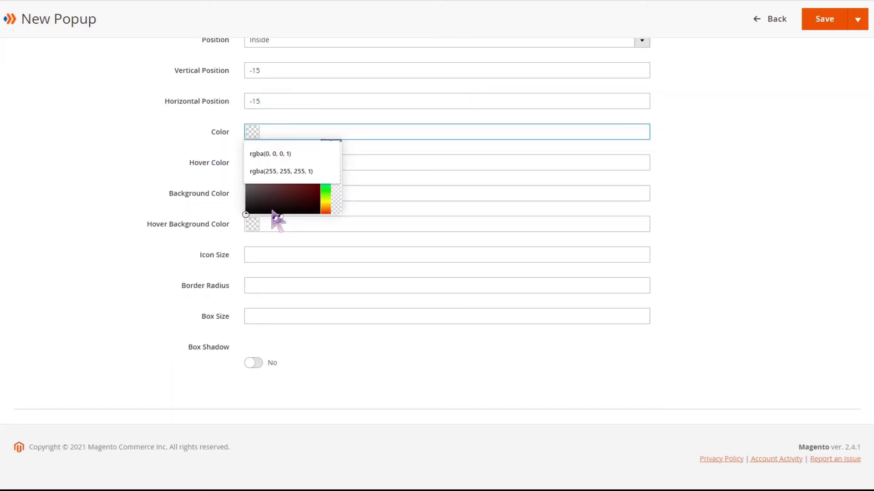
key("Down")
key("Return")
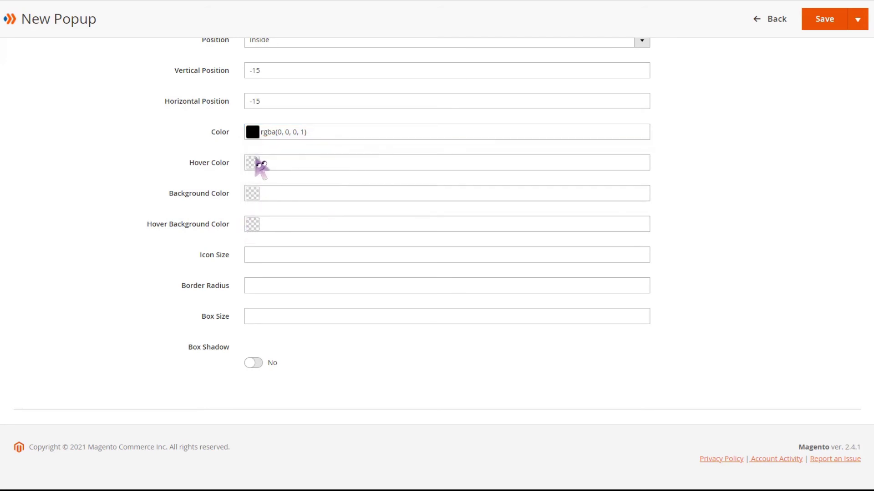
left_click(259, 163)
left_click_drag(273, 230, 250, 254)
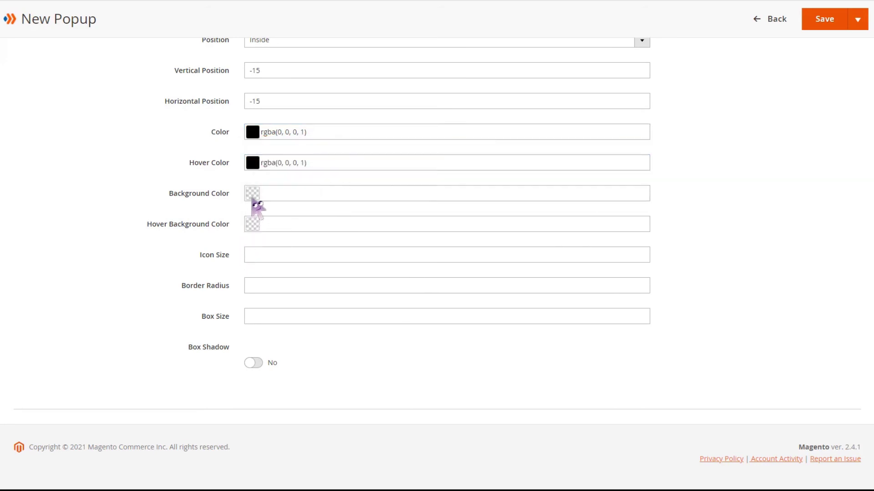
- Set the close button's background to rgba(255, 255, 255, 1) and its hover background to rgba(61, 255, 255, 1)
left_click(253, 196)
left_click_drag(287, 244, 230, 191)
left_click(251, 229)
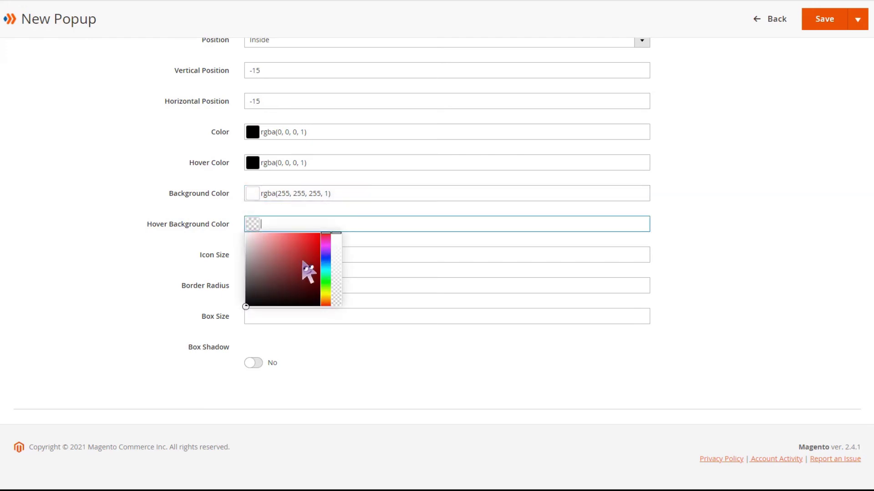
left_click(326, 270)
left_click(298, 246)
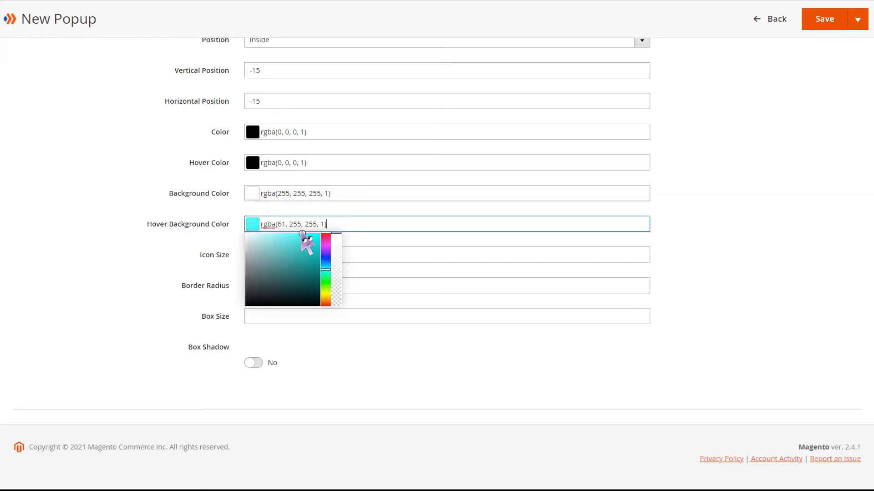
- Set the close button's icon size to 14, border radius to 60 and box size to 30, and save the popup
left_click(276, 252)
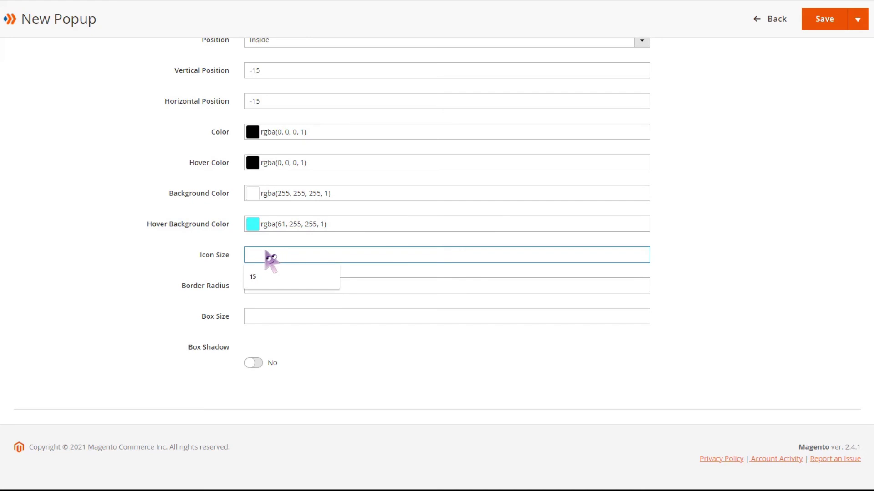
type("14")
left_click(303, 280)
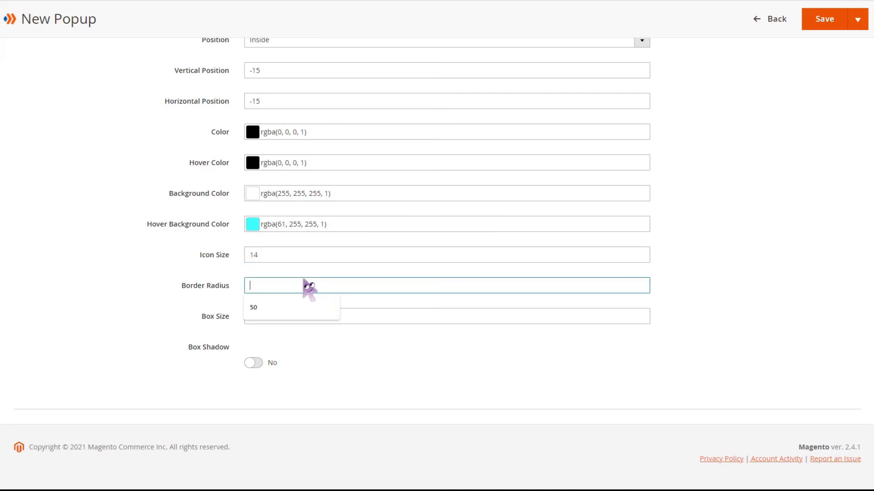
type("60")
left_click(292, 317)
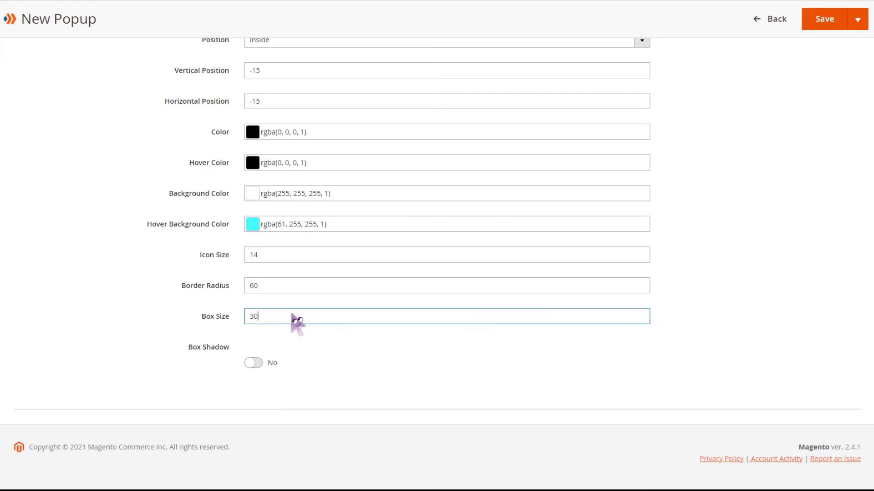
type("30")
left_click(804, 22)
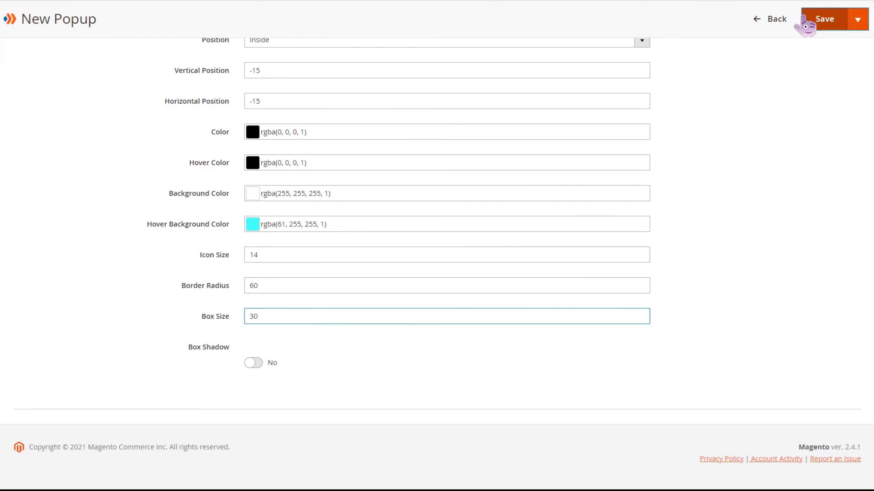